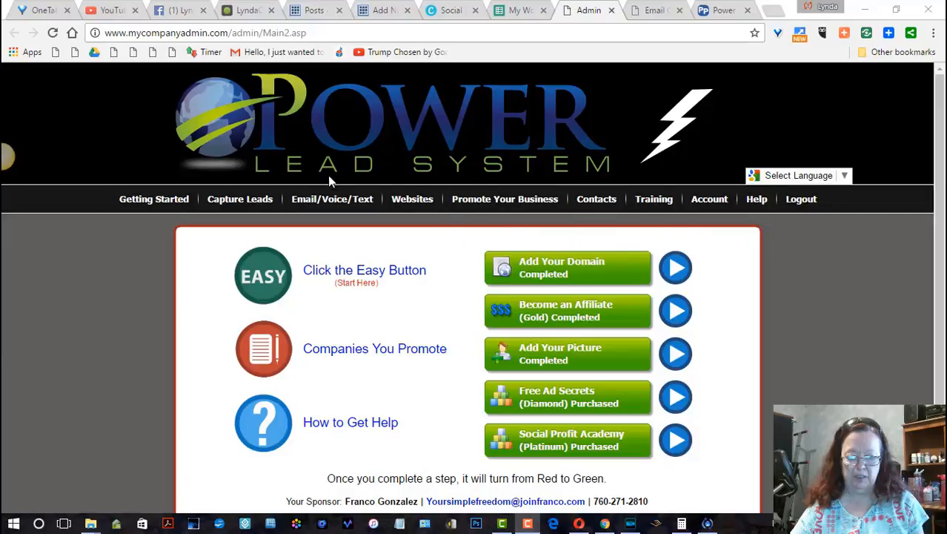
Create a new email campaign named "Broadcast - Thur Training Invite".
{"action": "mouse_move", "coordinate": [335, 206]}
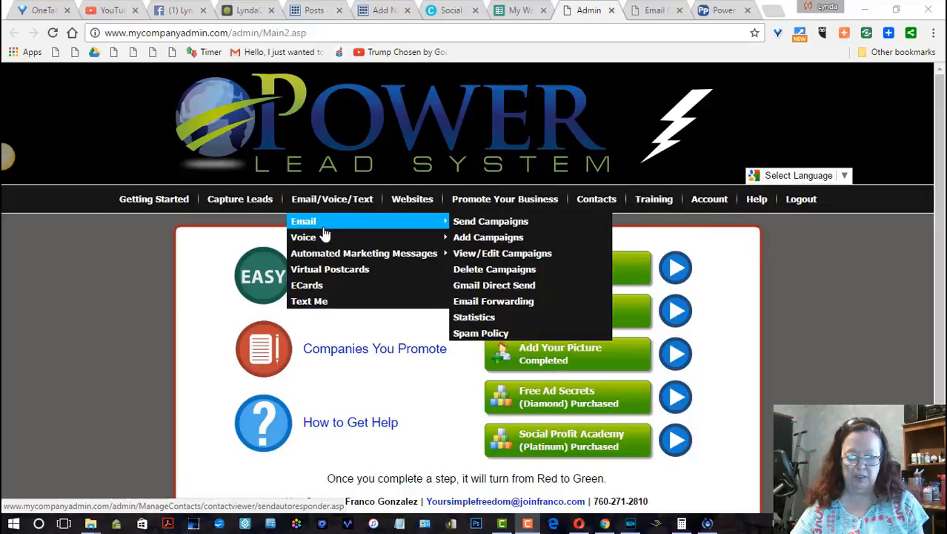
{"action": "mouse_move", "coordinate": [325, 239]}
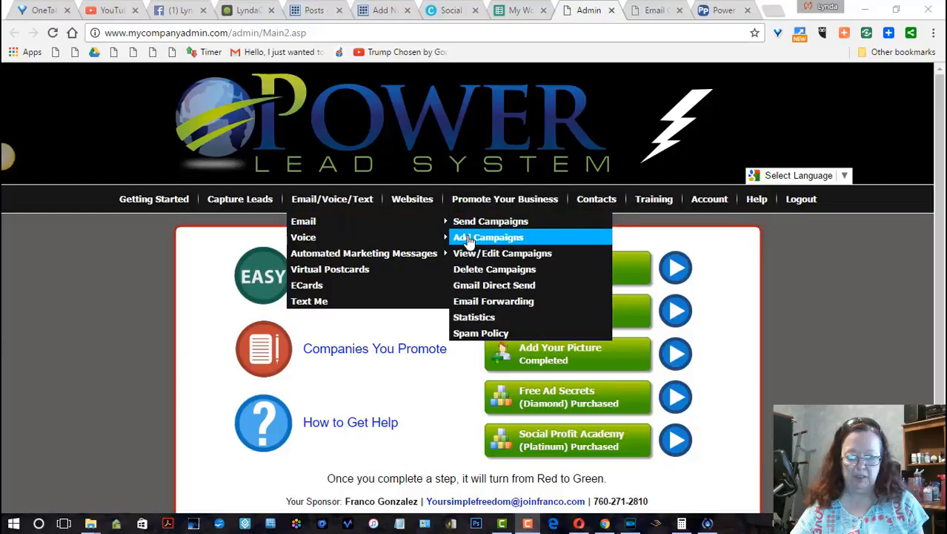
{"action": "left_click", "coordinate": [469, 237]}
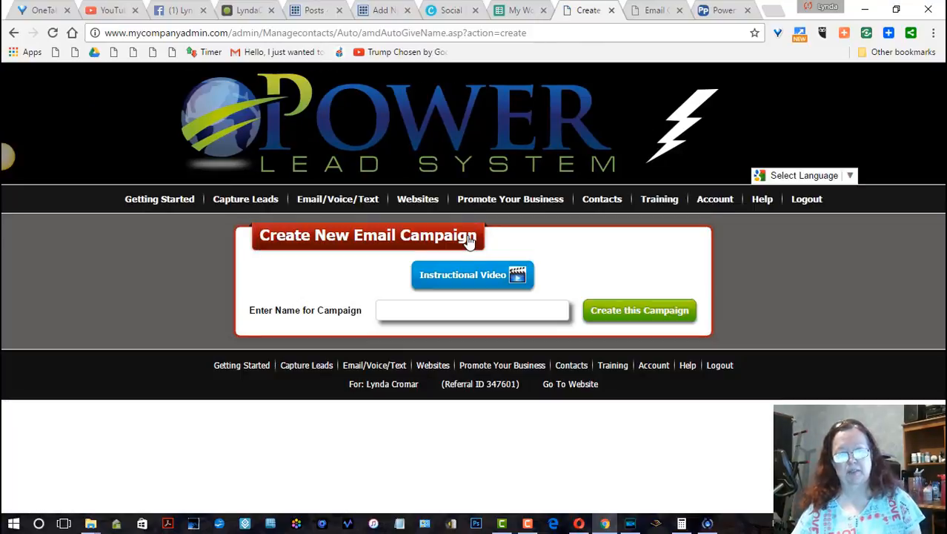
{"action": "left_click", "coordinate": [473, 315]}
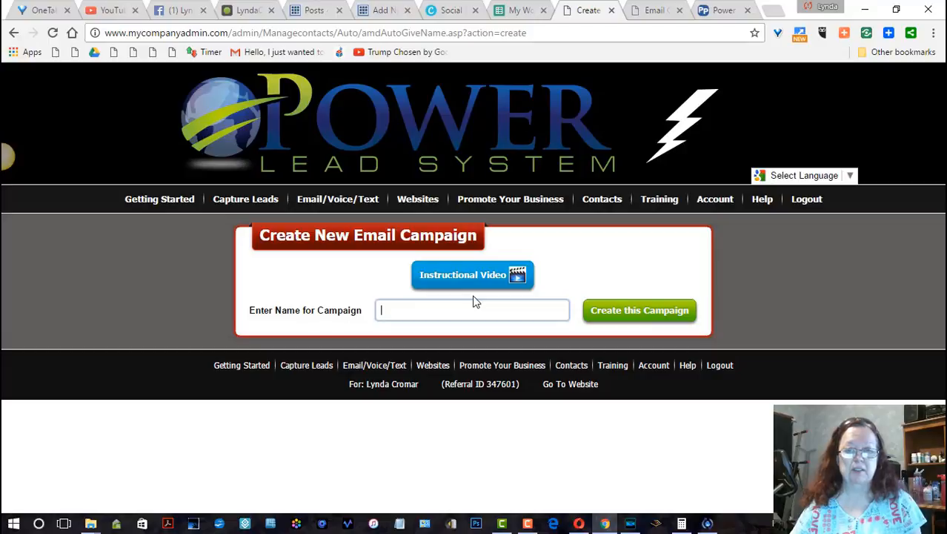
{"action": "type", "text": "Broad"}
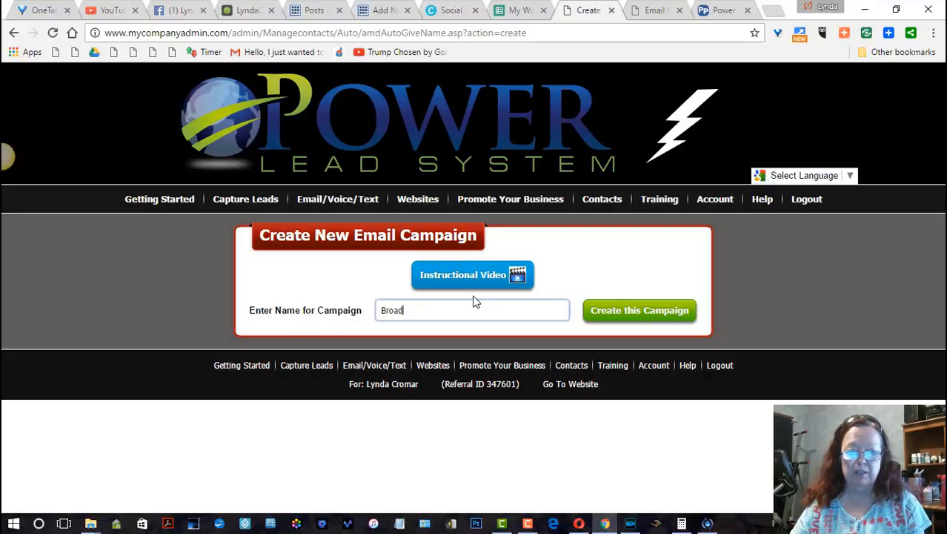
{"action": "type", "text": "cast"}
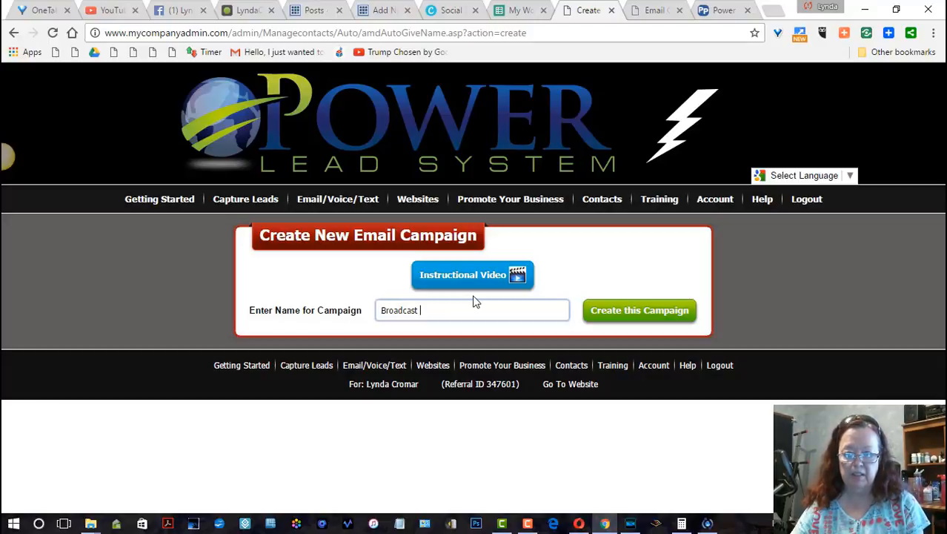
{"action": "type", "text": "-"}
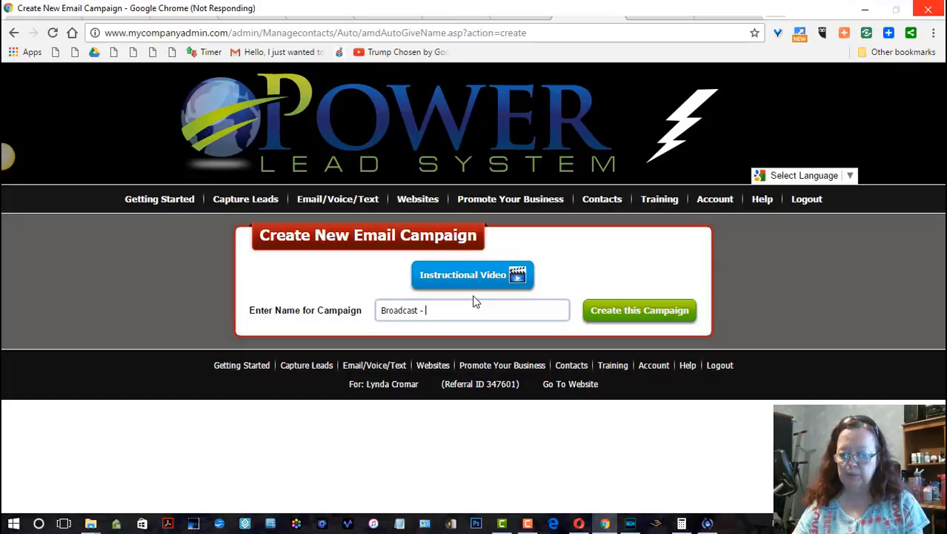
{"action": "type", "text": "Thur"}
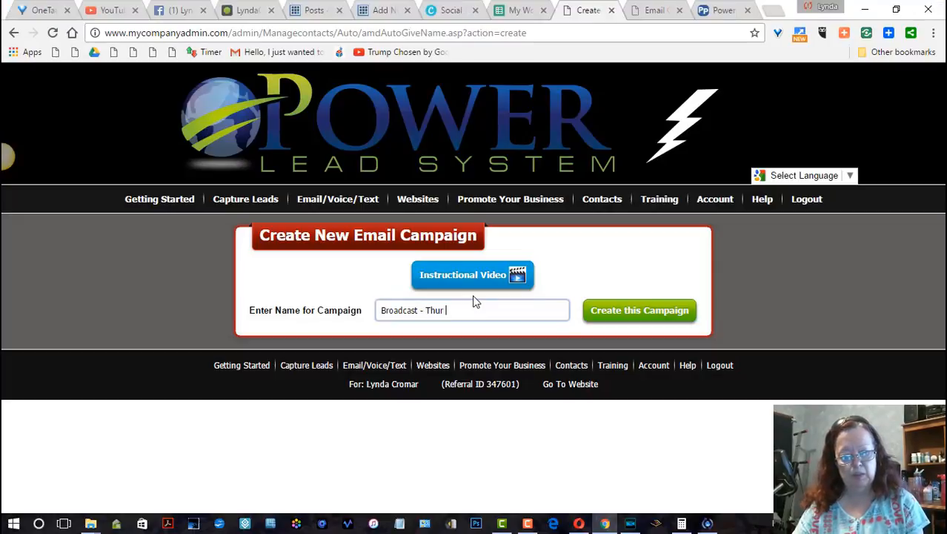
{"action": "type", "text": " Train"}
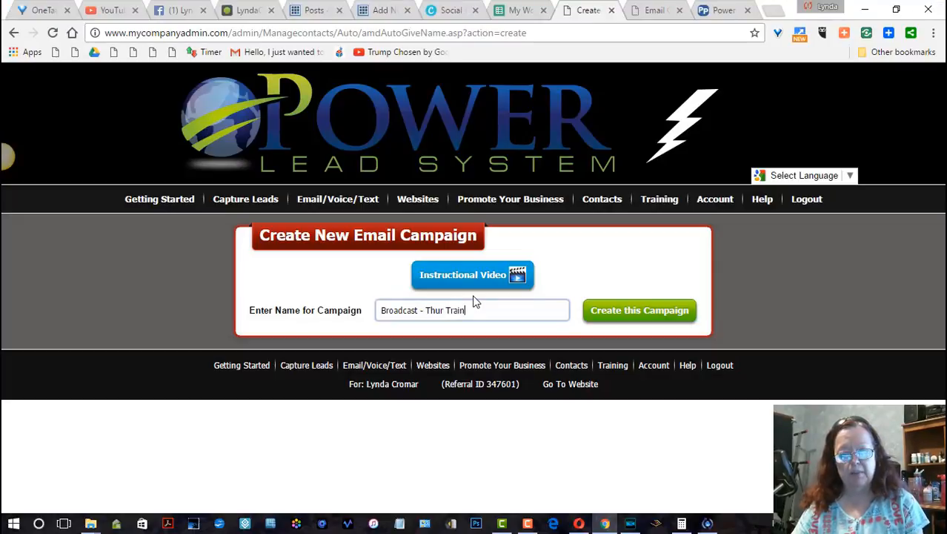
{"action": "type", "text": "ing Invite"}
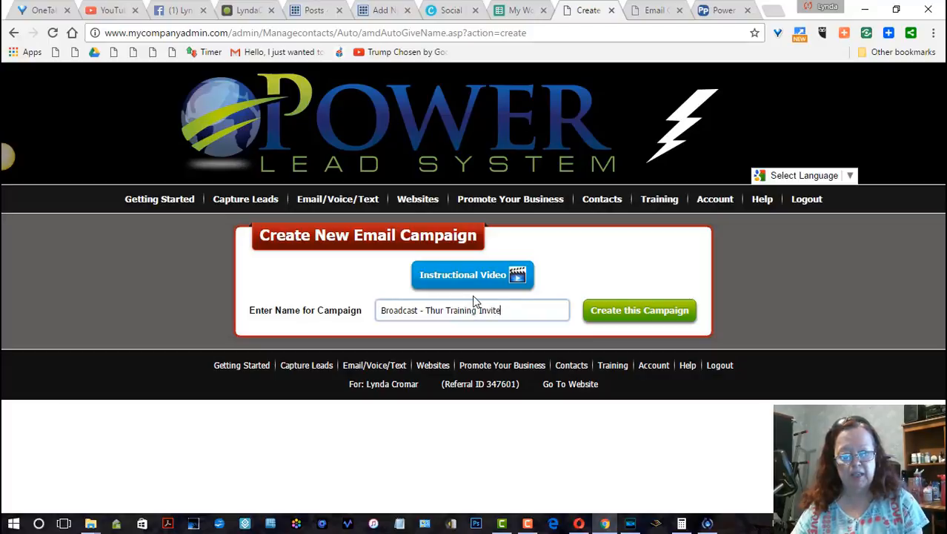
{"action": "left_click", "coordinate": [621, 311]}
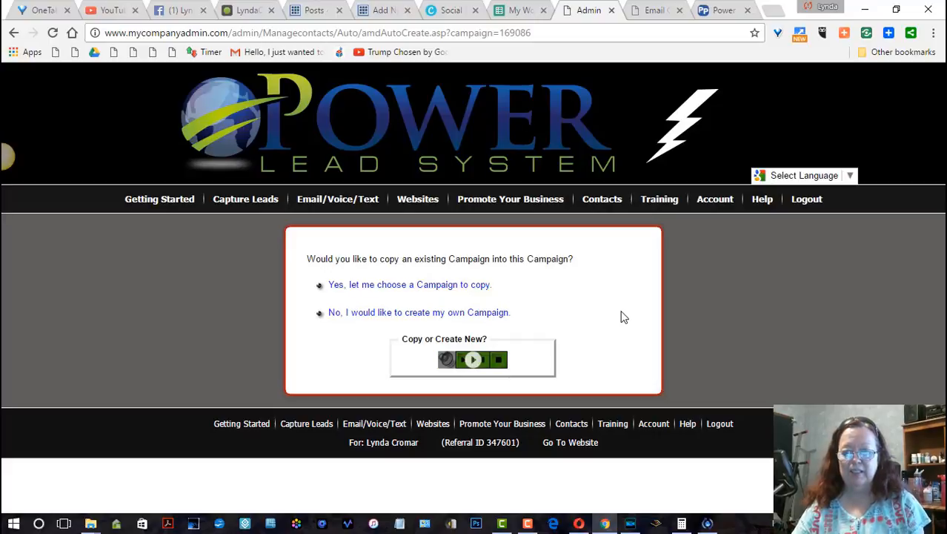
Copy the existing campaign "Broadcast - a template to copy (by ME!)" into the new campaign.
{"action": "left_click", "coordinate": [470, 289]}
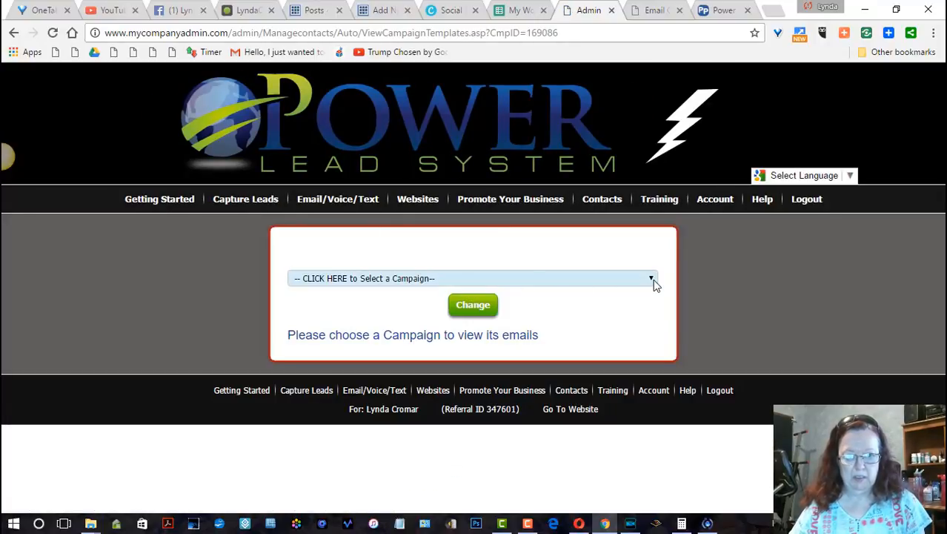
{"action": "left_click", "coordinate": [653, 278]}
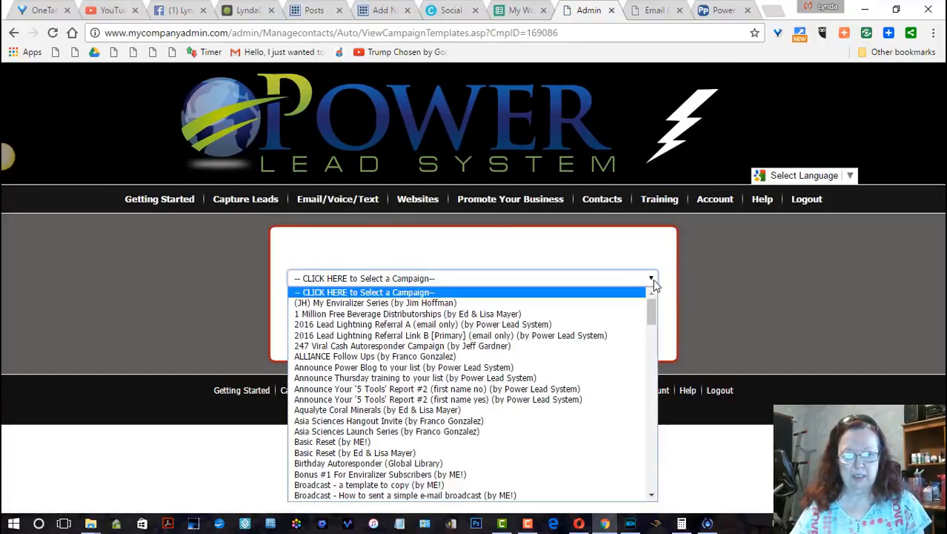
{"action": "left_click_drag", "start_coordinate": [648, 305], "coordinate": [644, 324]}
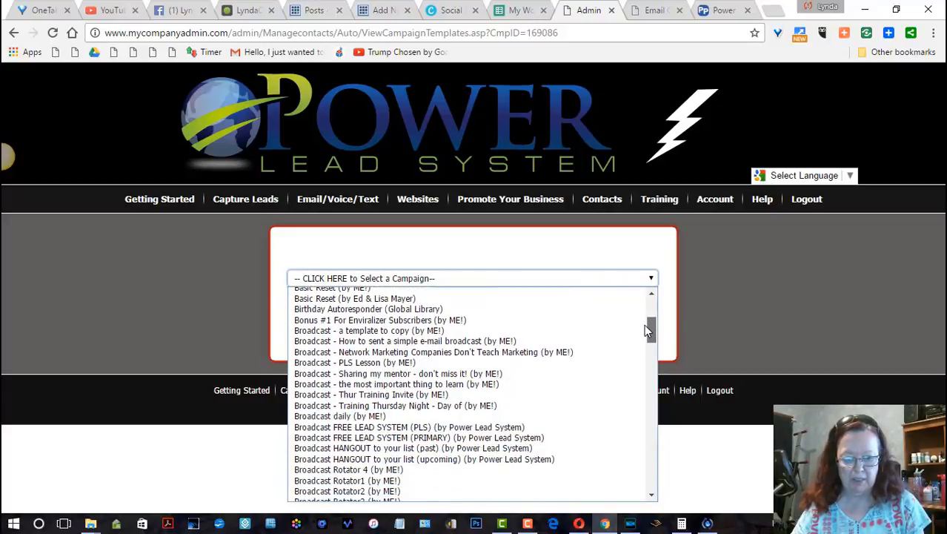
{"action": "left_click", "coordinate": [386, 332]}
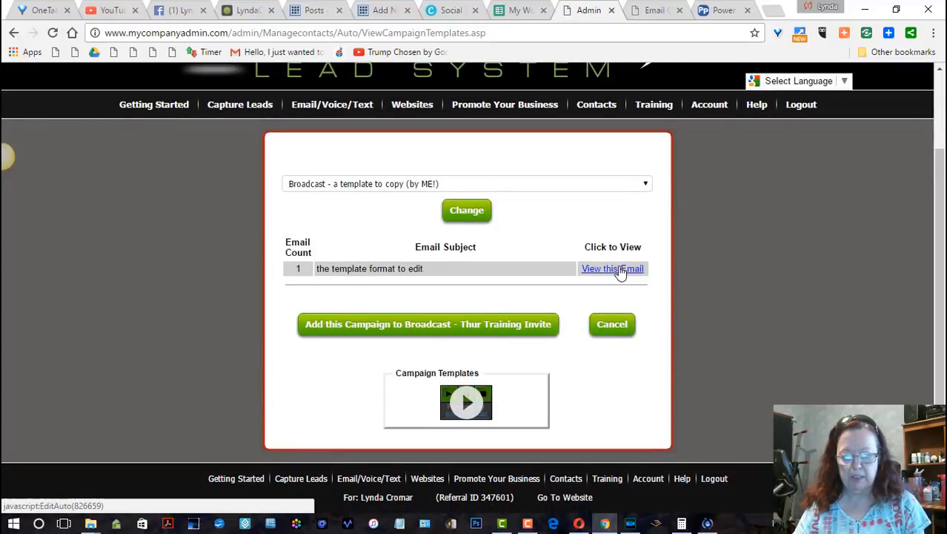
{"action": "left_click", "coordinate": [420, 326]}
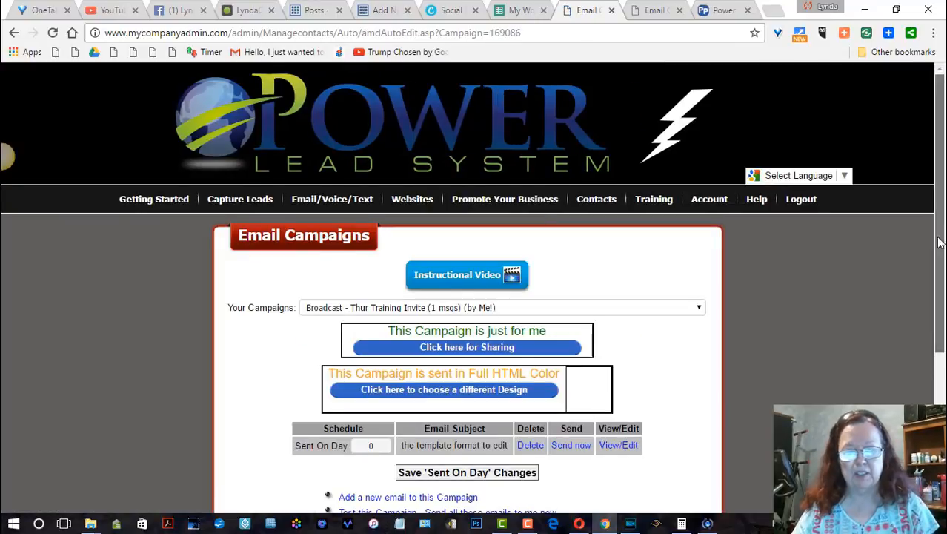
Open the campaign's email "the template format to edit" for editing and review its body from banner to closing disclaimer.
{"action": "scroll", "coordinate": [933, 305], "scroll_direction": "down", "scroll_amount": 1}
{"action": "scroll", "coordinate": [932, 305], "scroll_direction": "down", "scroll_amount": 2}
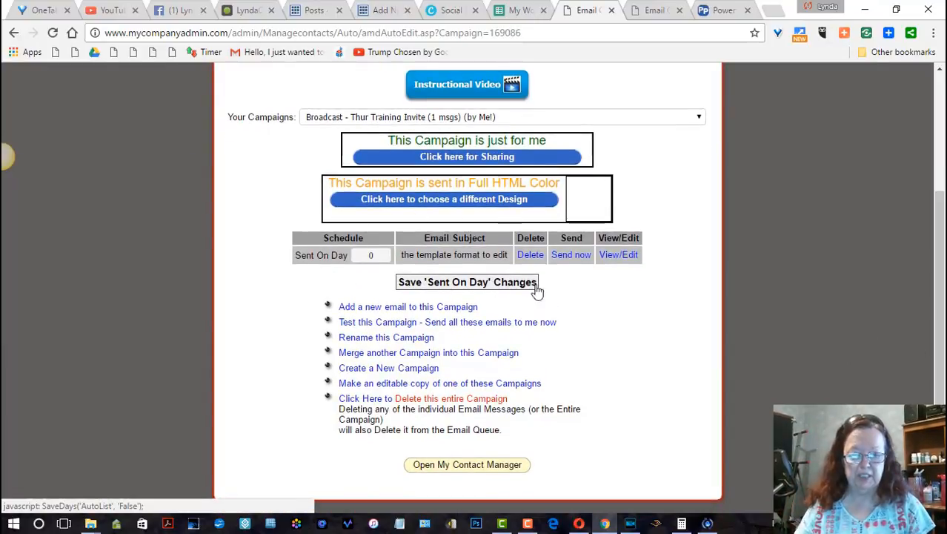
{"action": "left_click", "coordinate": [608, 258]}
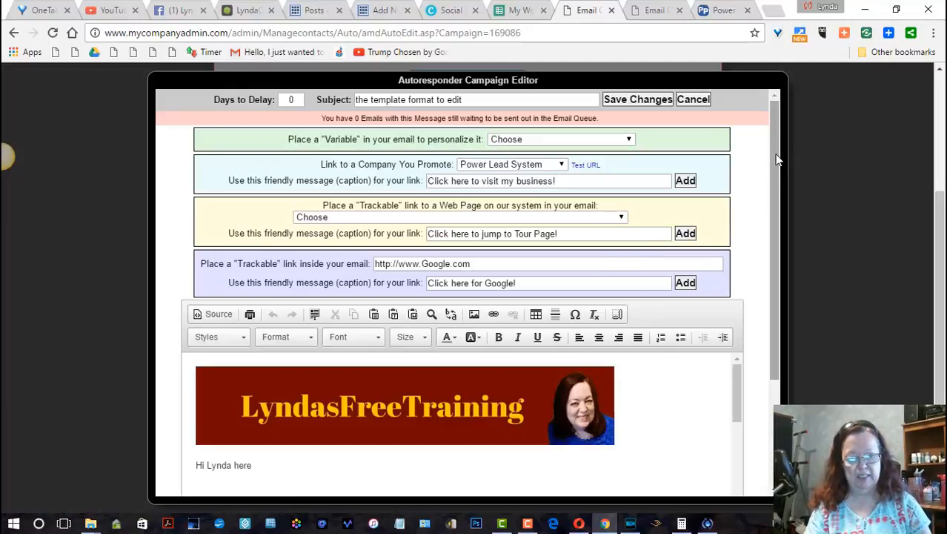
{"action": "left_click_drag", "start_coordinate": [774, 160], "coordinate": [751, 267]}
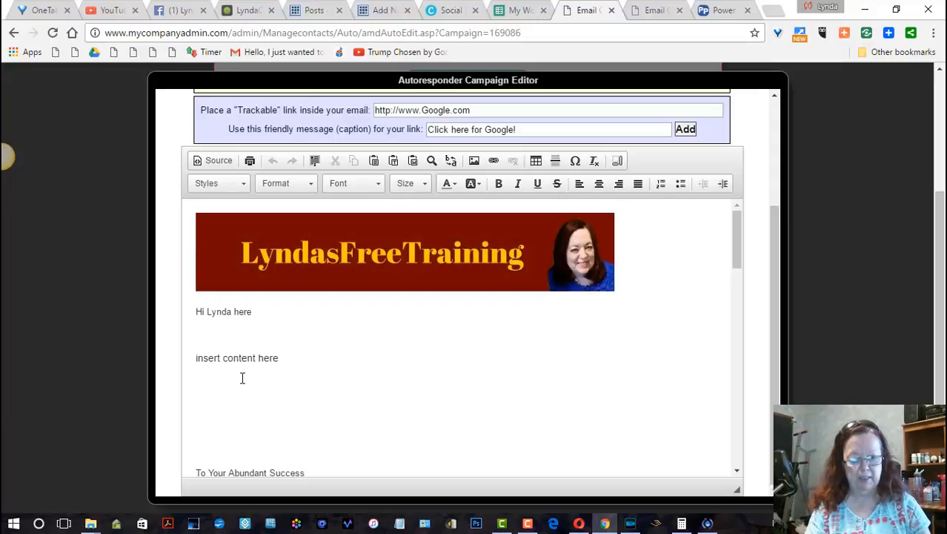
{"action": "left_click_drag", "start_coordinate": [737, 244], "coordinate": [741, 282]}
{"action": "scroll", "coordinate": [723, 333], "scroll_direction": "down", "scroll_amount": 5}
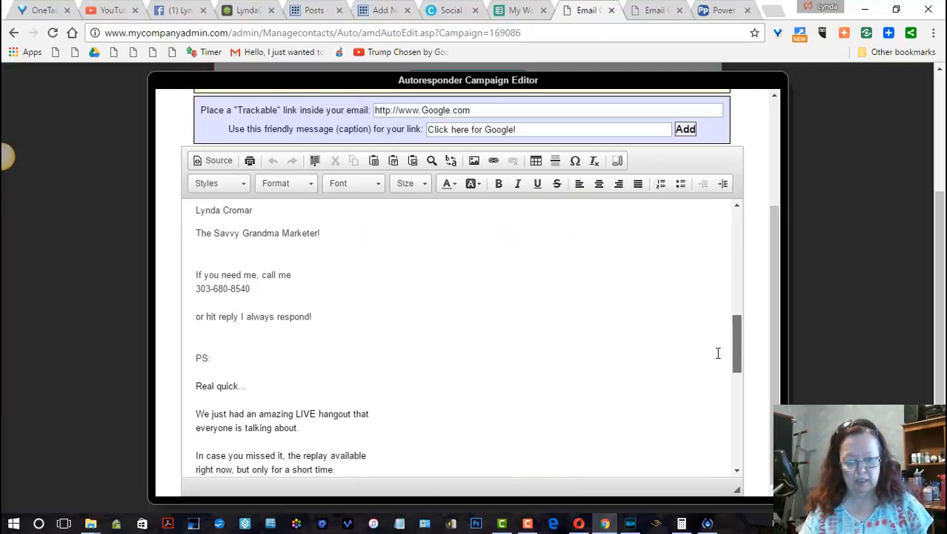
{"action": "scroll", "coordinate": [719, 354], "scroll_direction": "down", "scroll_amount": 2}
{"action": "scroll", "coordinate": [701, 401], "scroll_direction": "down", "scroll_amount": 5}
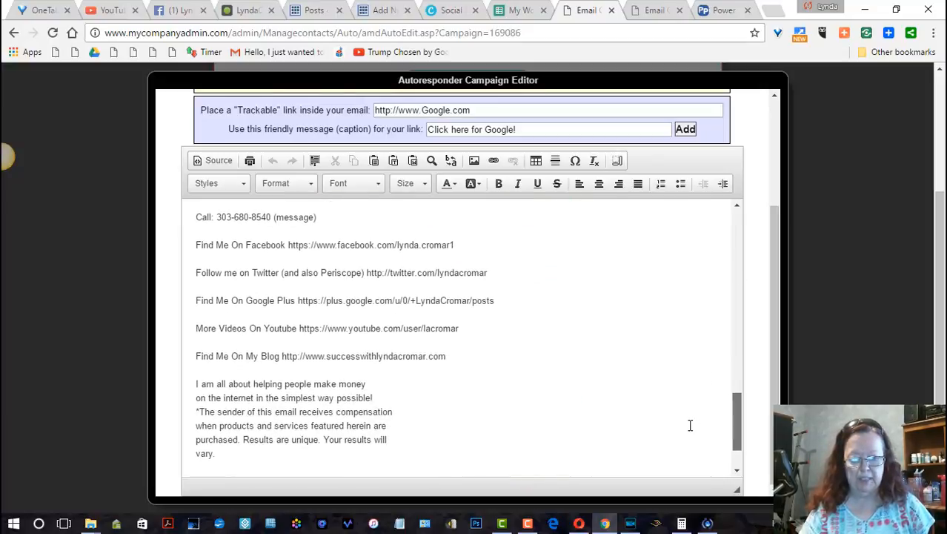
{"action": "left_click_drag", "start_coordinate": [737, 422], "coordinate": [748, 247]}
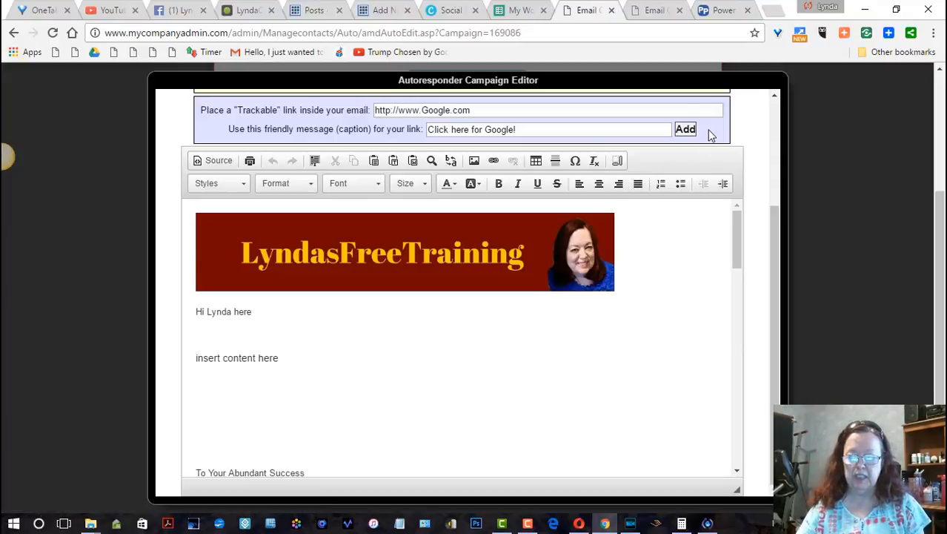
Replace the email's subject with "Re: {%FirstName%}, this is happening tonight!", copied from the sample invitation open in the neighbouring browser tab.
{"action": "left_click", "coordinate": [651, 11]}
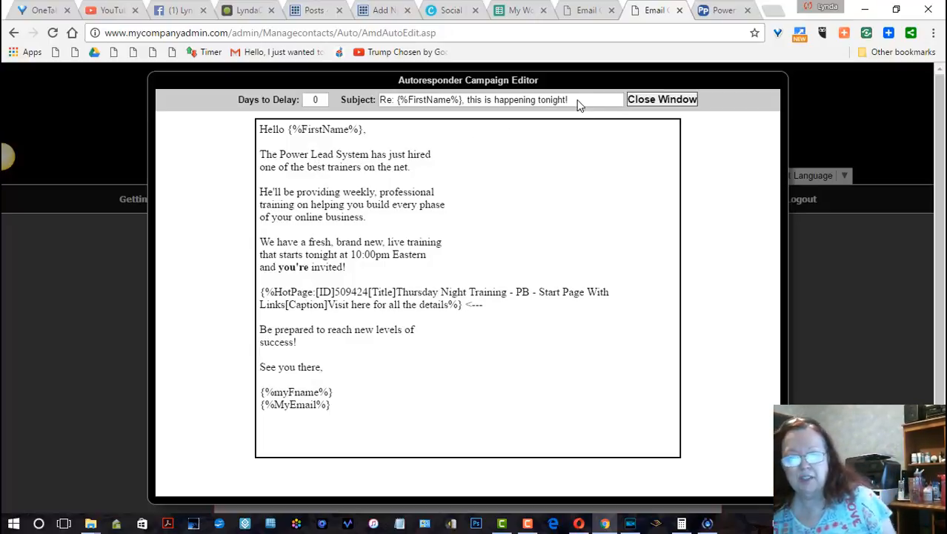
{"action": "left_click_drag", "start_coordinate": [559, 99], "coordinate": [377, 100]}
{"action": "key", "text": "ctrl+c"}
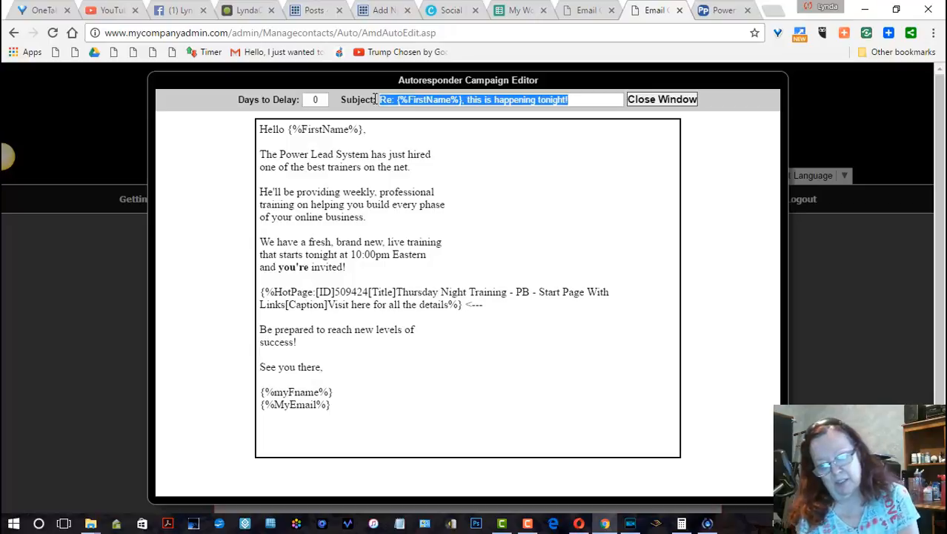
{"action": "left_click", "coordinate": [575, 11]}
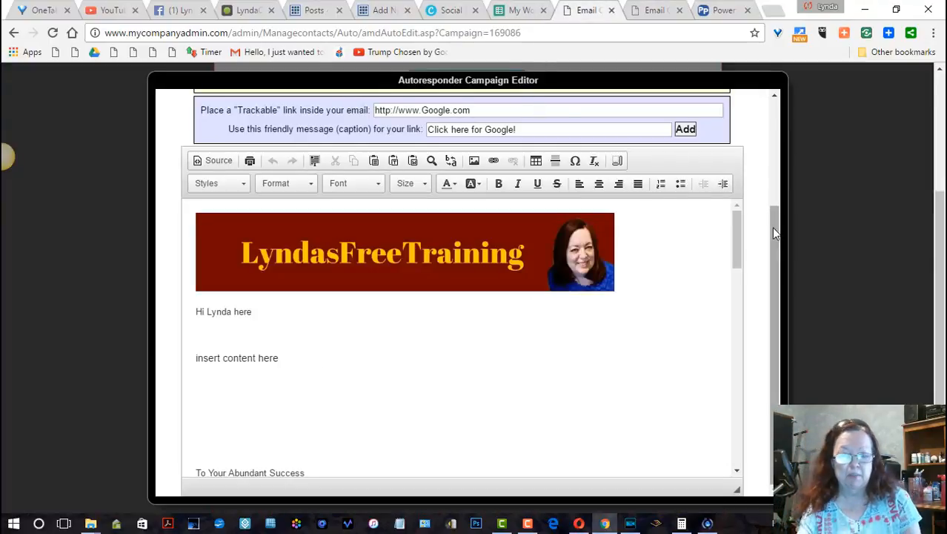
{"action": "left_click_drag", "start_coordinate": [771, 228], "coordinate": [781, 111]}
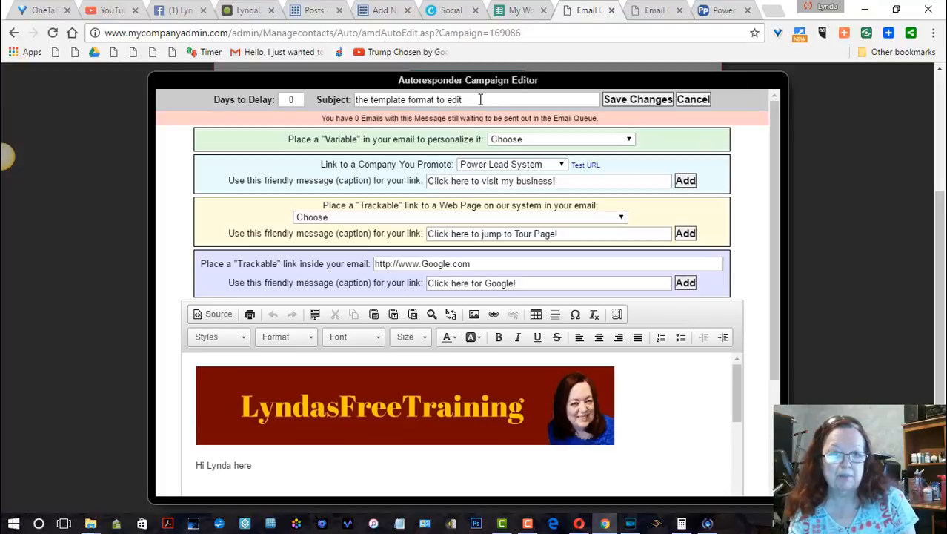
{"action": "left_click", "coordinate": [480, 99]}
{"action": "left_click_drag", "start_coordinate": [480, 100], "coordinate": [341, 100]}
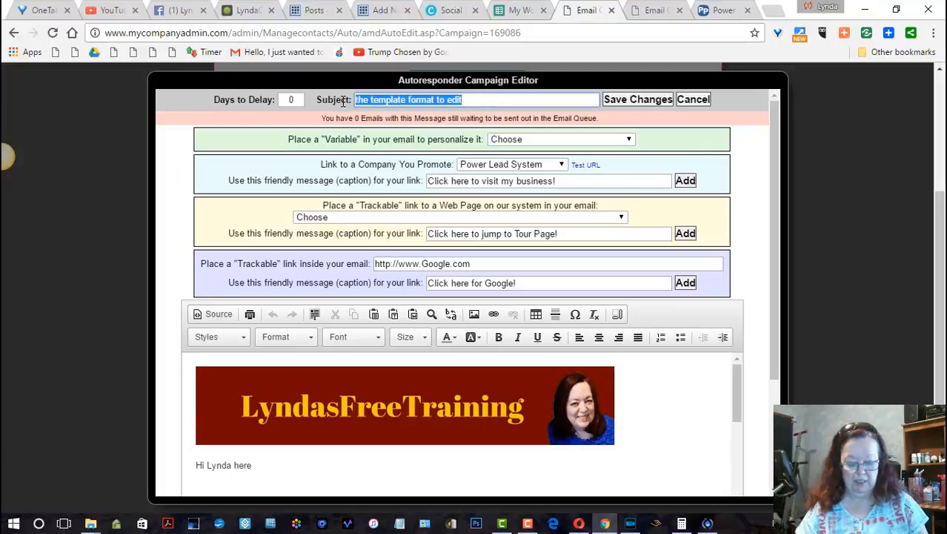
{"action": "key", "text": "ctrl+v"}
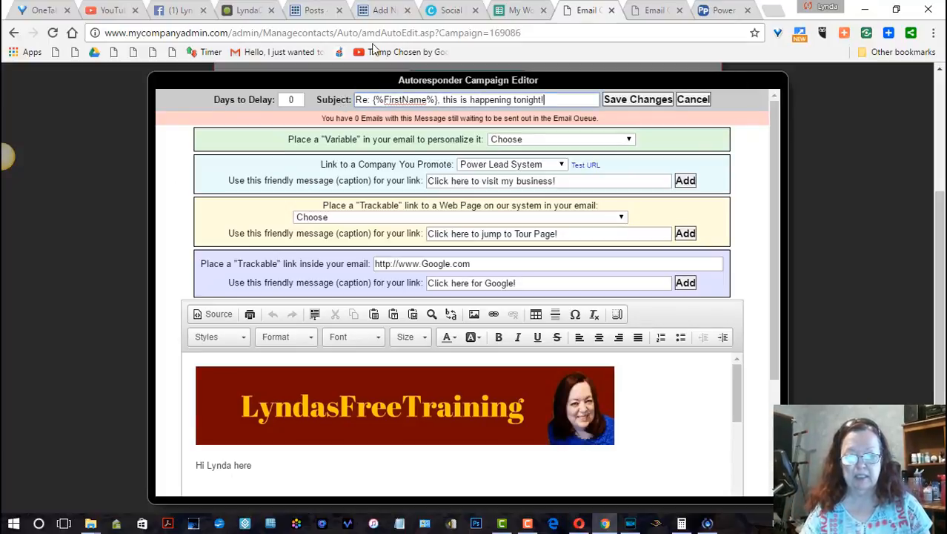
Replace the subject's opening "Re: {%FirstName%}," with "Wow new winners every week.." ahead of "this is happening tonight!".
{"action": "left_click", "coordinate": [440, 99]}
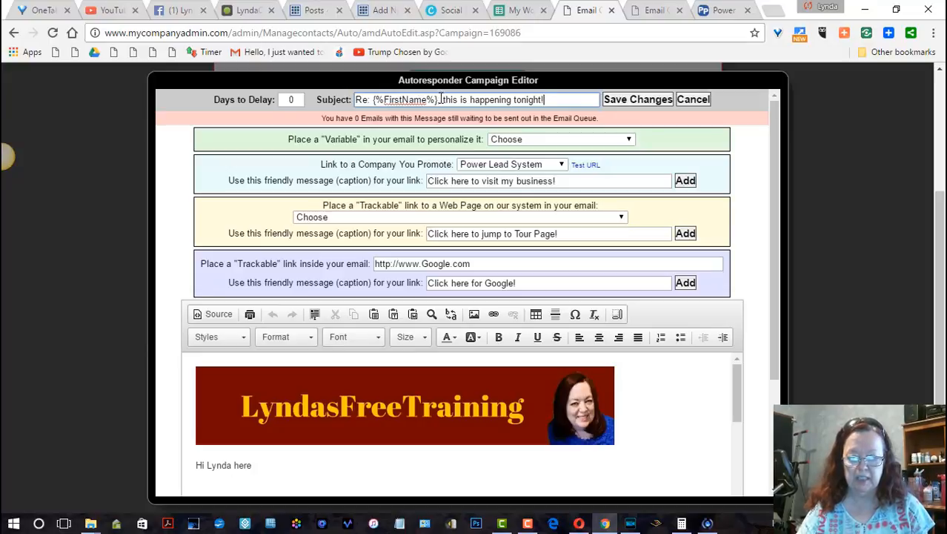
{"action": "left_click_drag", "start_coordinate": [440, 99], "coordinate": [330, 98]}
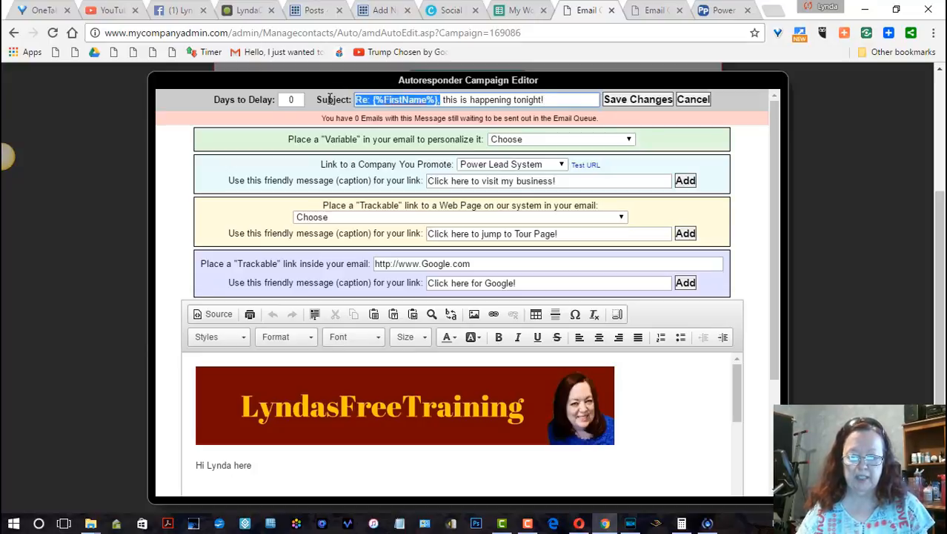
{"action": "key", "text": "BackSpace"}
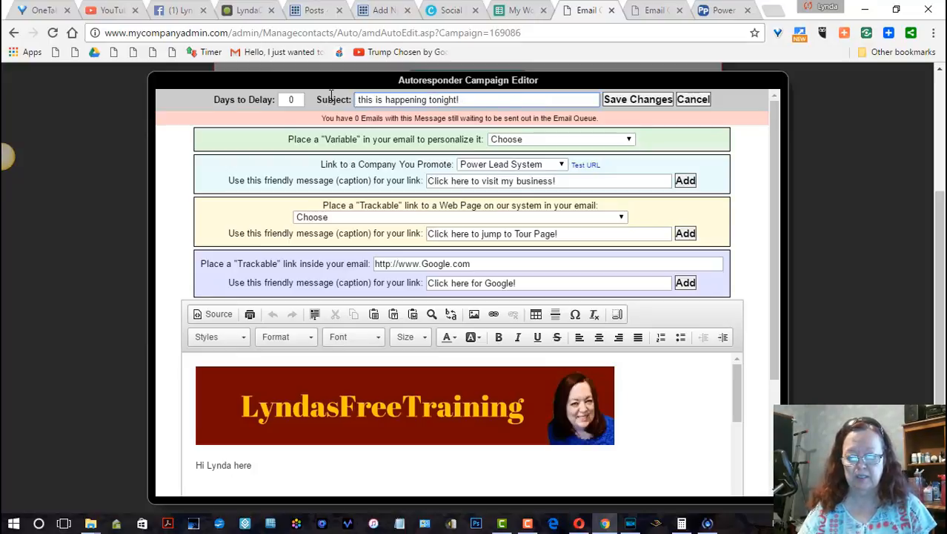
{"action": "type", "text": "Wow"}
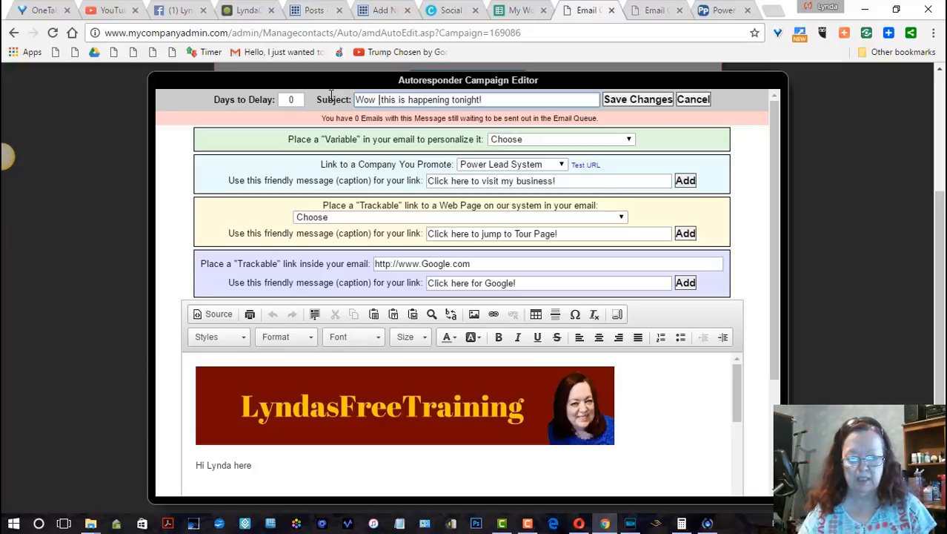
{"action": "type", "text": " new"}
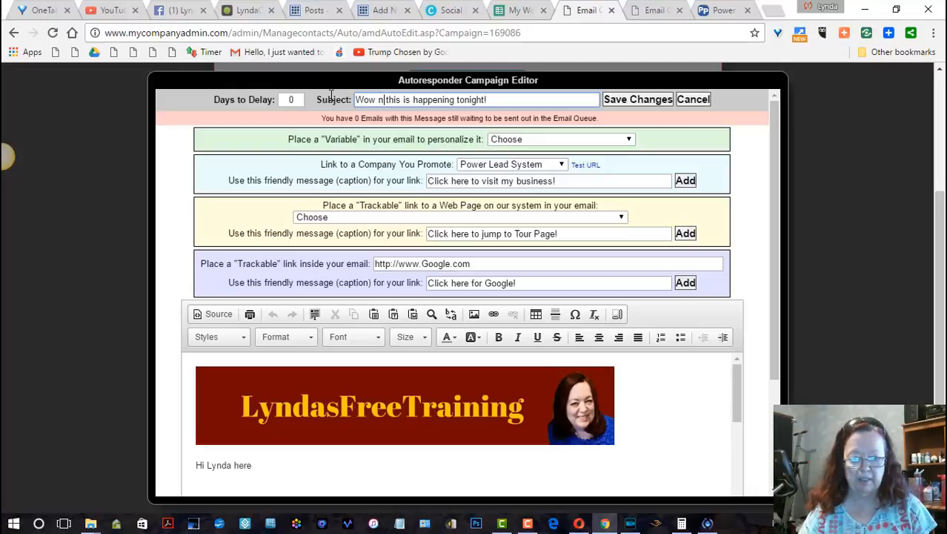
{"action": "type", "text": " winners"}
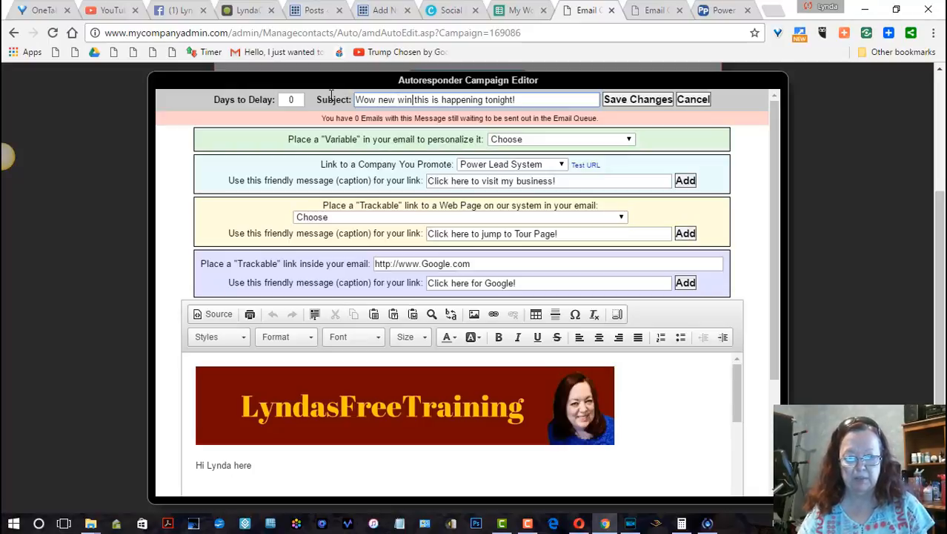
{"action": "type", "text": " every w"}
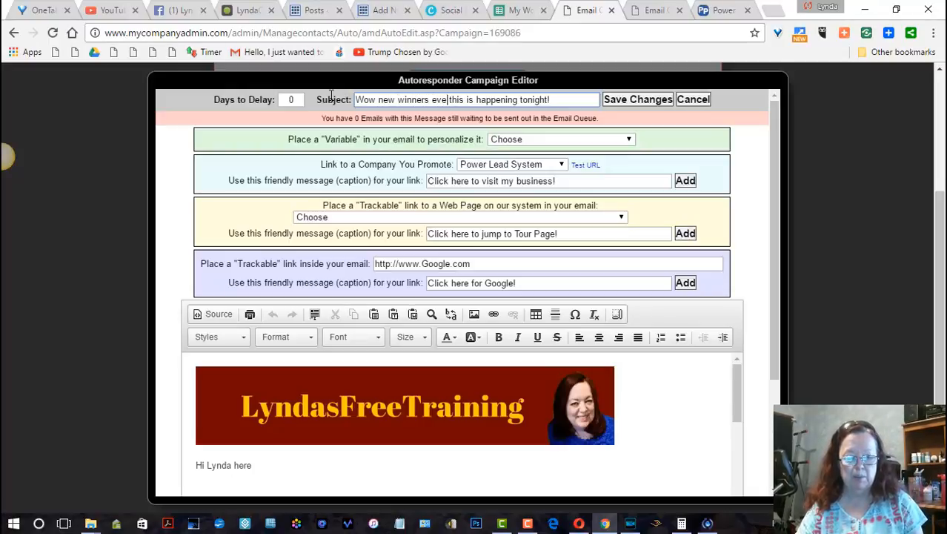
{"action": "type", "text": "eek"}
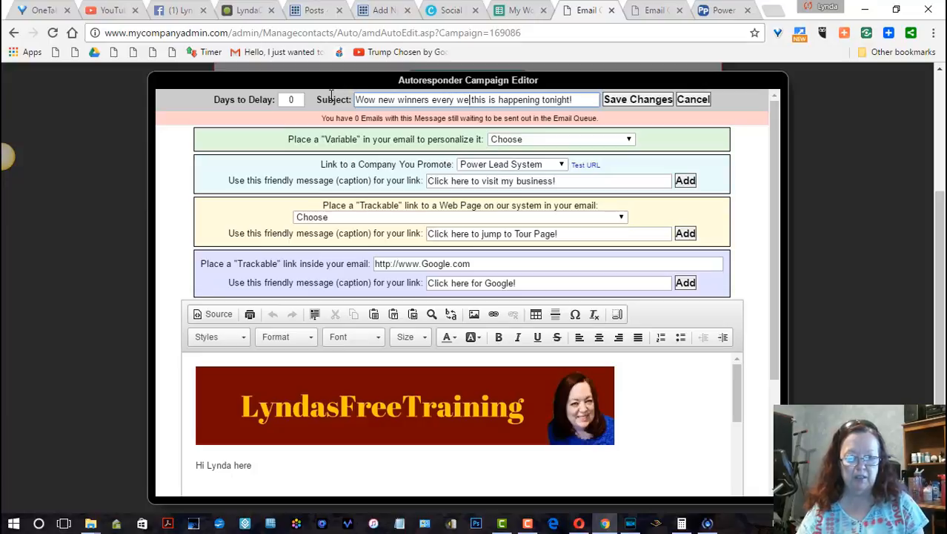
{"action": "type", "text": ".."}
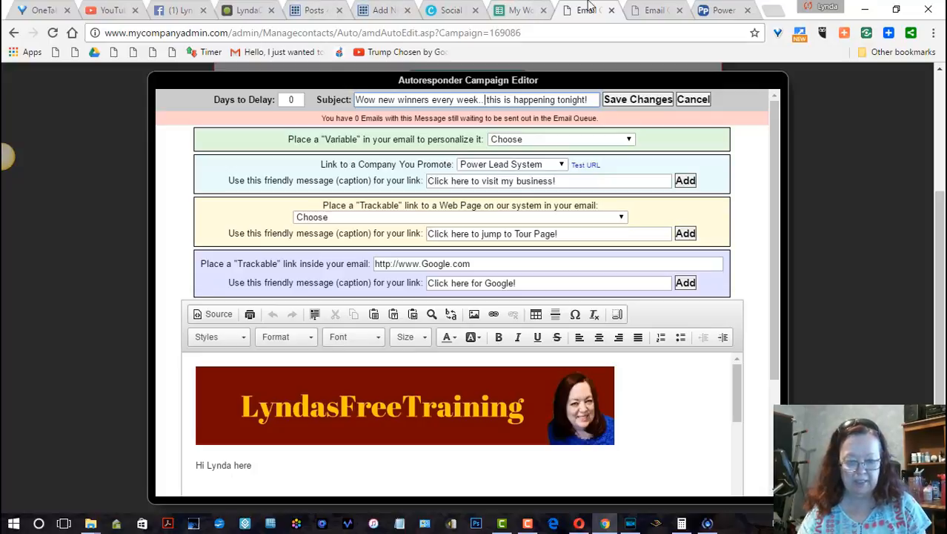
Replace the "insert content here" placeholder with the sample invitation's three paragraphs, from "The Power Lead System" to "you're invited!".
{"action": "left_click", "coordinate": [642, 14]}
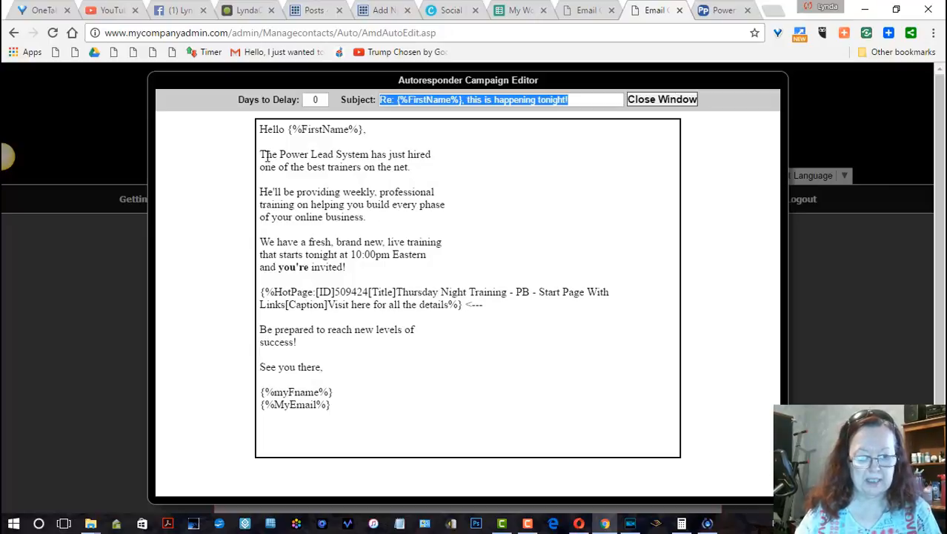
{"action": "left_click_drag", "start_coordinate": [260, 153], "coordinate": [372, 276]}
{"action": "key", "text": "ctrl+c"}
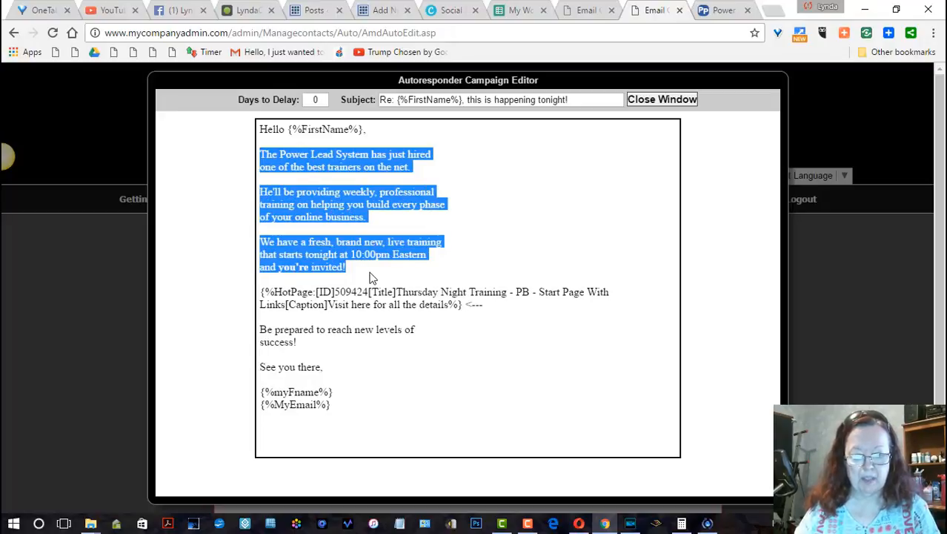
{"action": "left_click", "coordinate": [578, 11]}
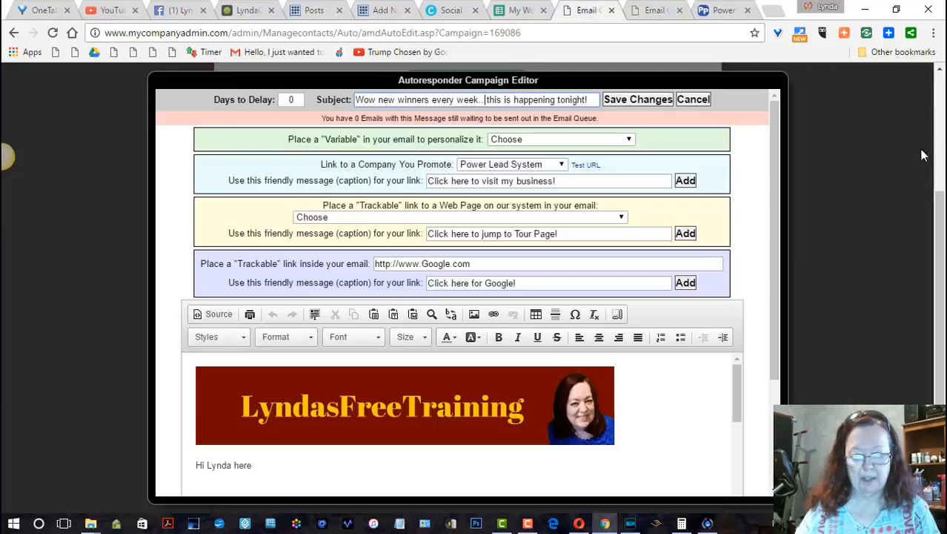
{"action": "left_click_drag", "start_coordinate": [772, 111], "coordinate": [777, 233]}
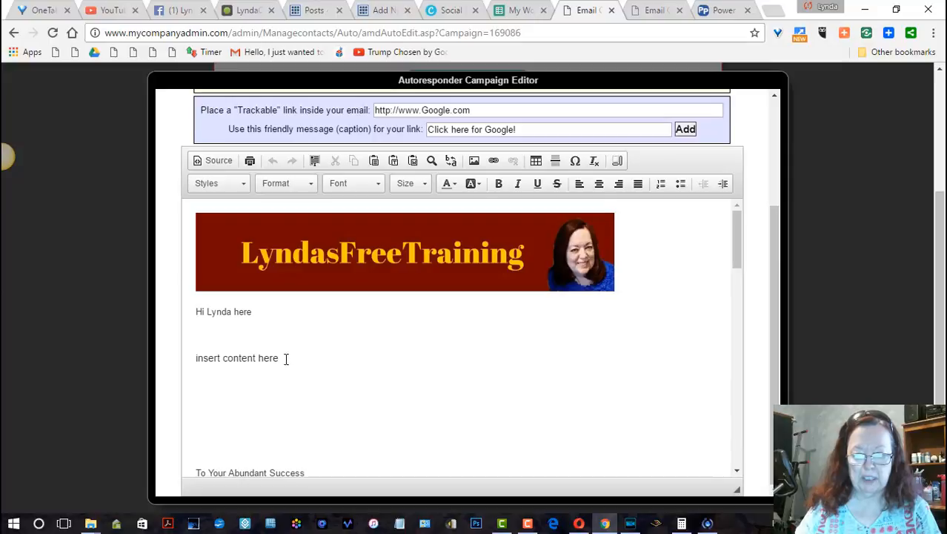
{"action": "left_click_drag", "start_coordinate": [279, 359], "coordinate": [190, 355]}
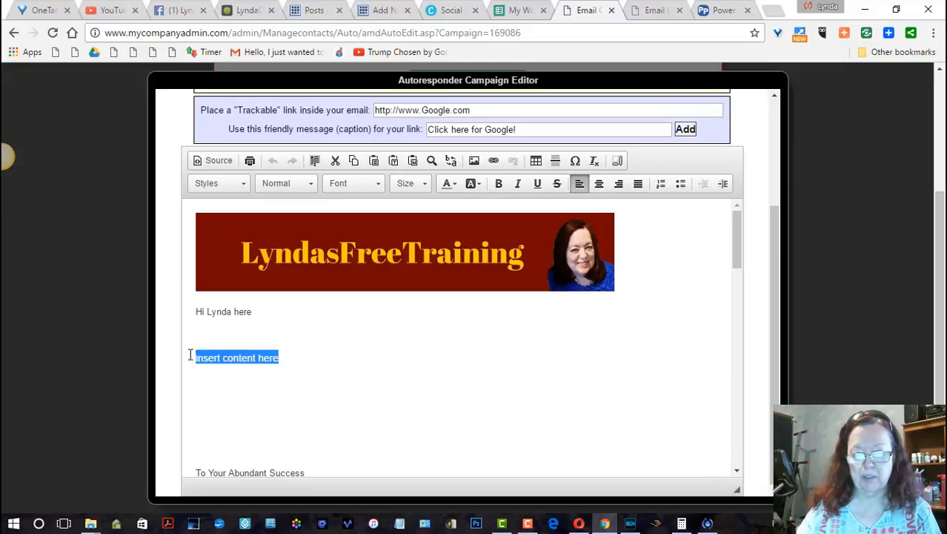
{"action": "key", "text": "ctrl+v"}
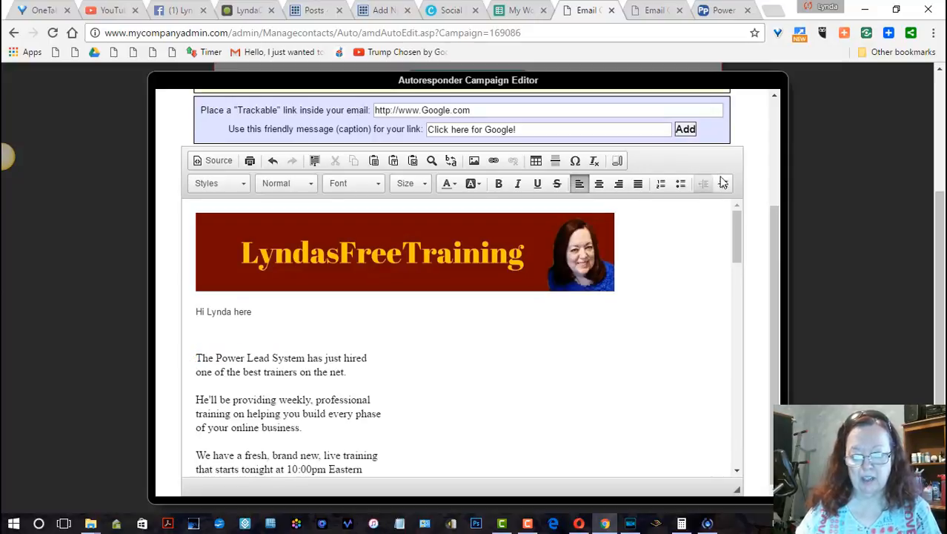
Remove the extra blank line between the greeting and the first pasted paragraph.
{"action": "left_click_drag", "start_coordinate": [738, 221], "coordinate": [736, 236]}
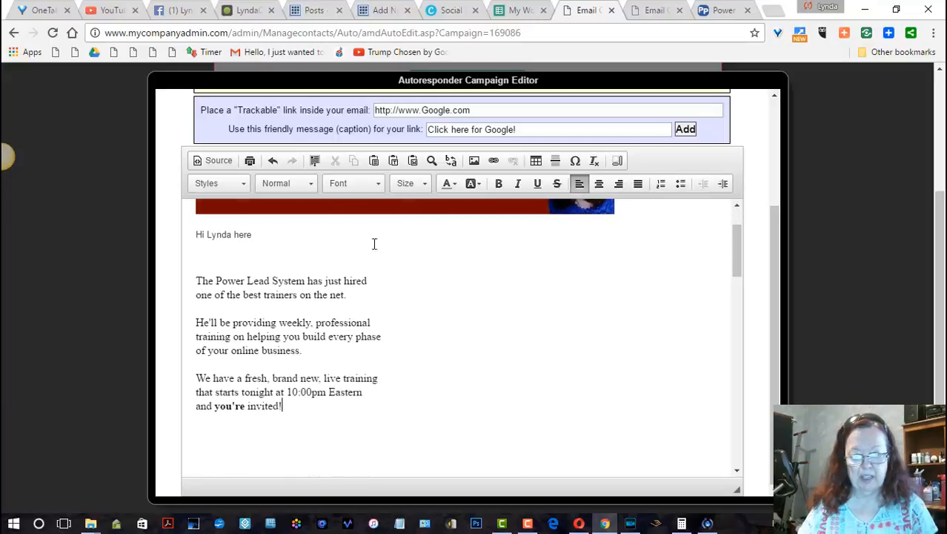
{"action": "left_click", "coordinate": [282, 235]}
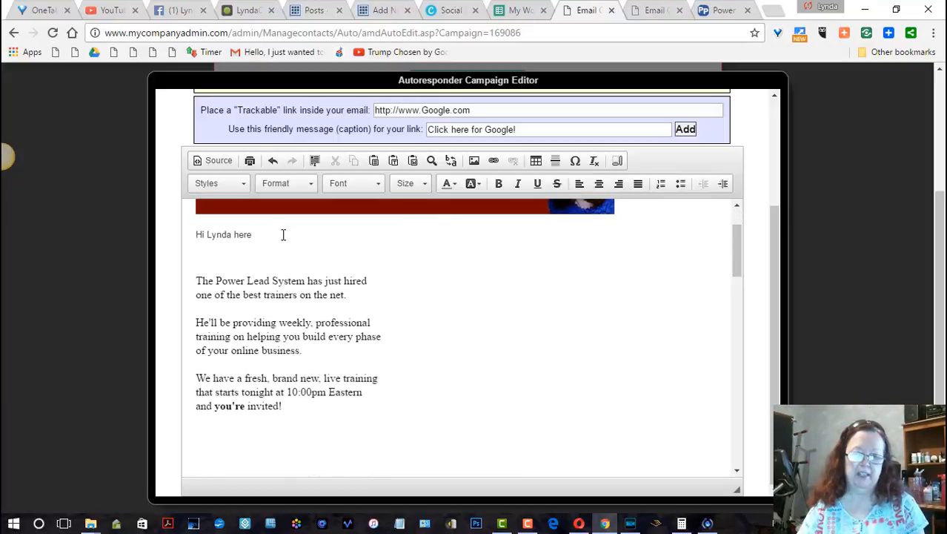
{"action": "key", "text": "Delete"}
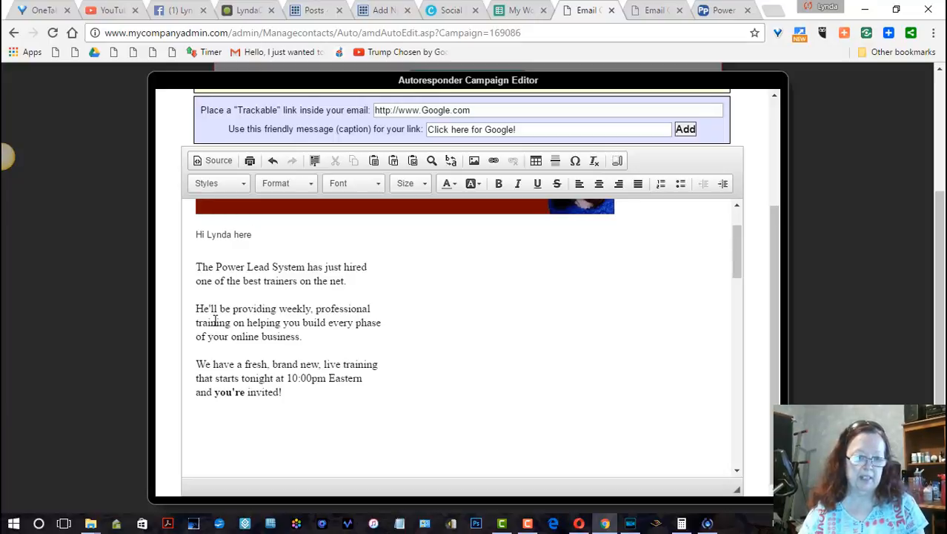
{"action": "left_click", "coordinate": [247, 317]}
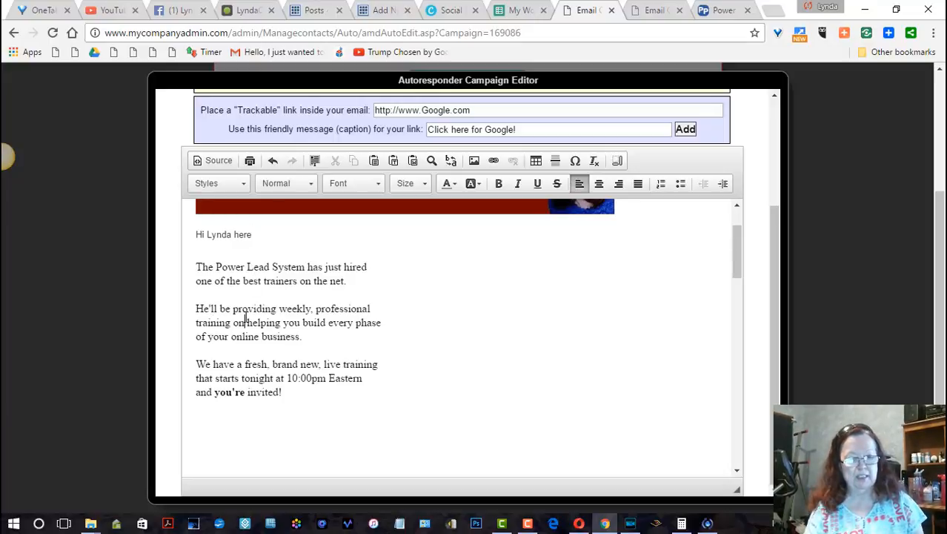
{"action": "left_click", "coordinate": [244, 234]}
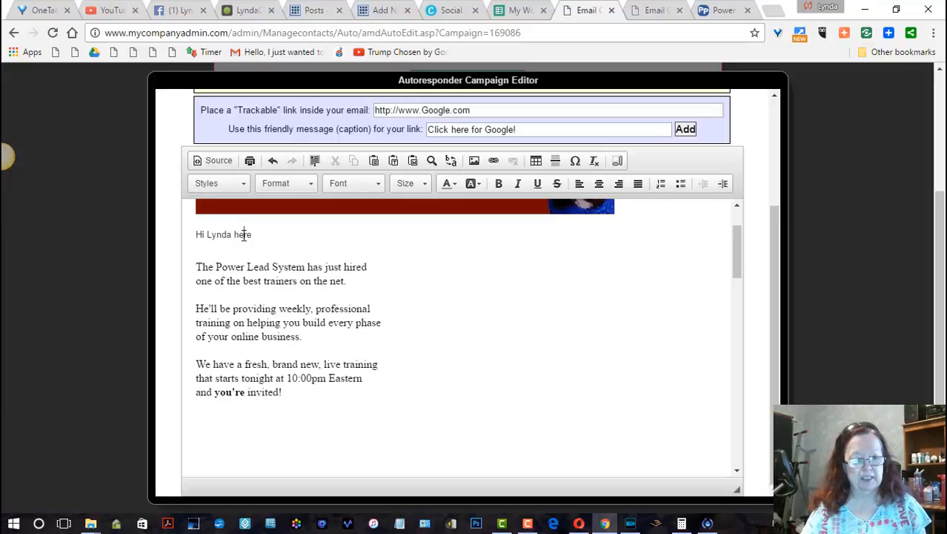
Apply the Normal paragraph format to the greeting and the three pasted paragraphs.
{"action": "left_click", "coordinate": [196, 234]}
{"action": "left_click_drag", "start_coordinate": [196, 234], "coordinate": [330, 402]}
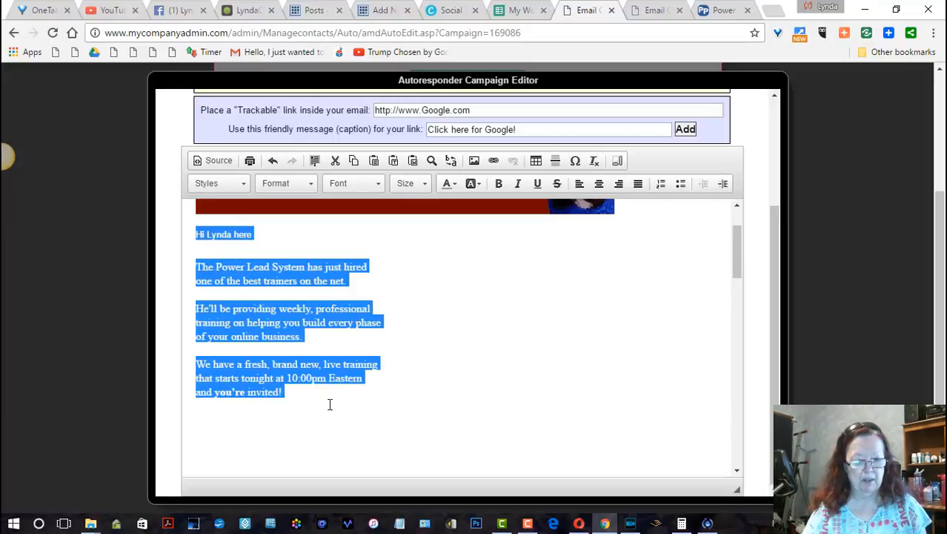
{"action": "left_click", "coordinate": [245, 186]}
{"action": "left_click", "coordinate": [245, 186]}
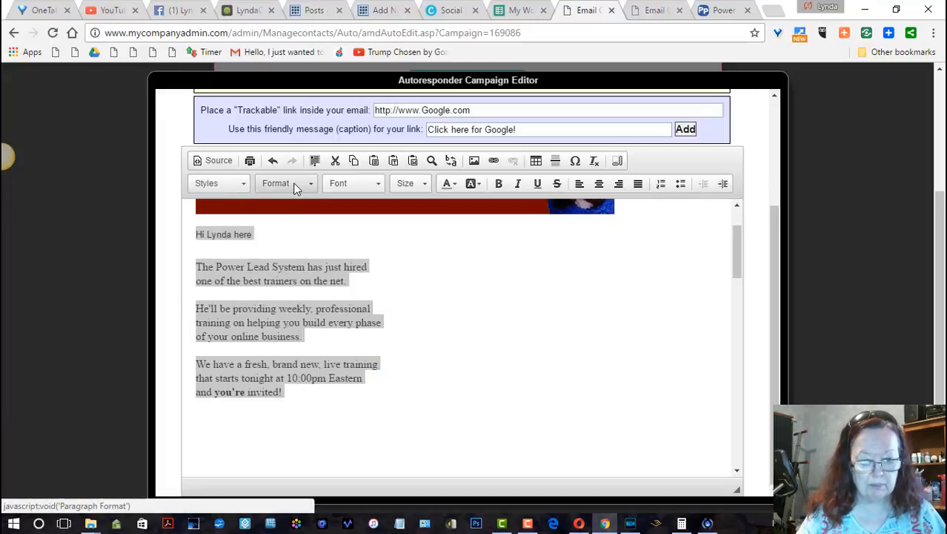
{"action": "left_click", "coordinate": [312, 187]}
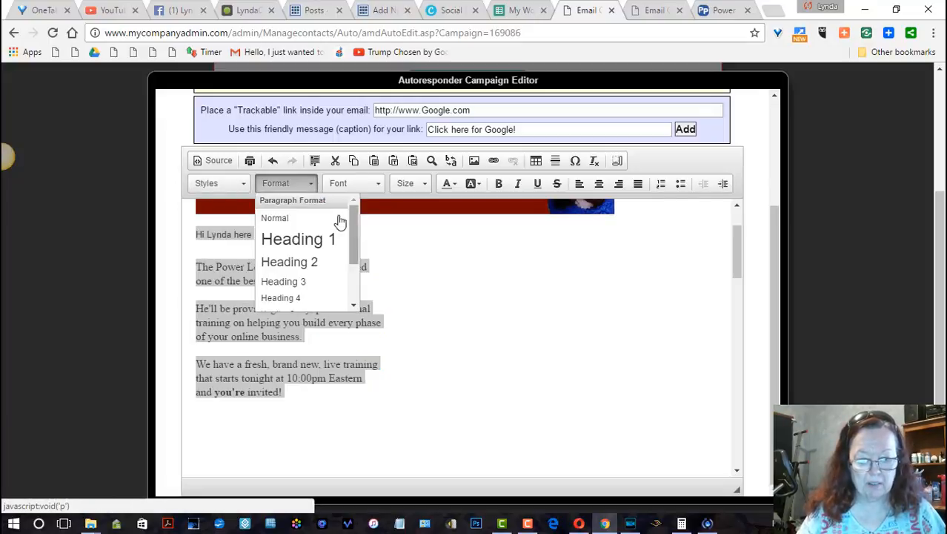
{"action": "left_click", "coordinate": [296, 220]}
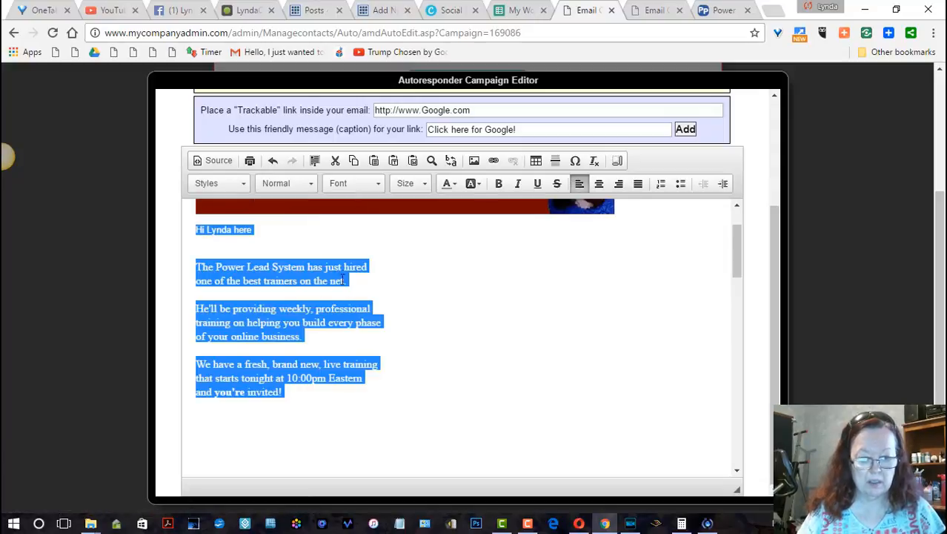
Set the font size of the selected greeting and invitation paragraphs to 16.
{"action": "left_click", "coordinate": [423, 186]}
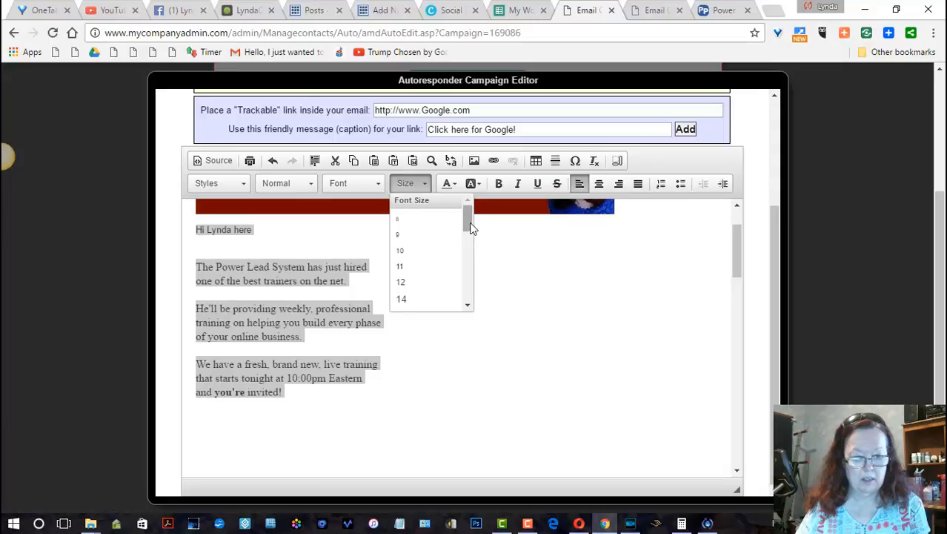
{"action": "left_click_drag", "start_coordinate": [469, 223], "coordinate": [467, 236]}
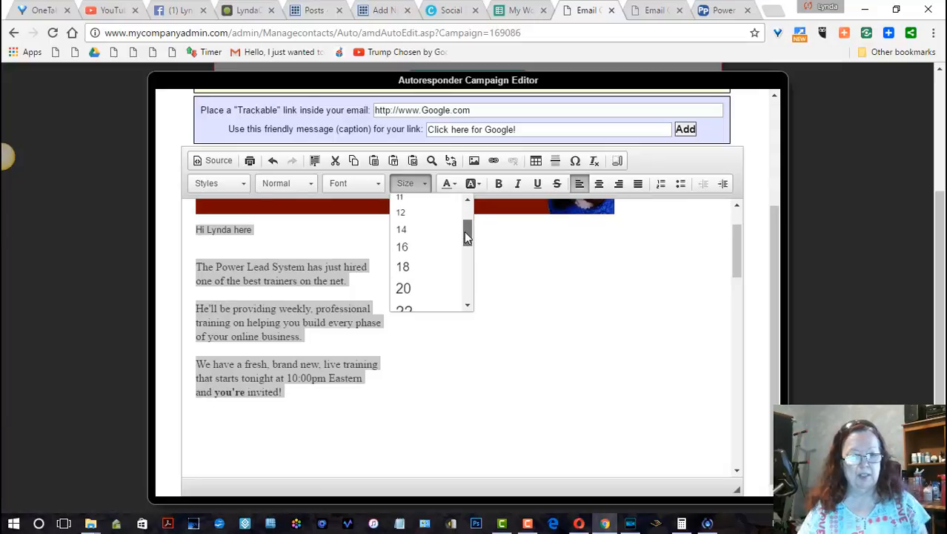
{"action": "left_click", "coordinate": [402, 247]}
{"action": "left_click", "coordinate": [312, 333]}
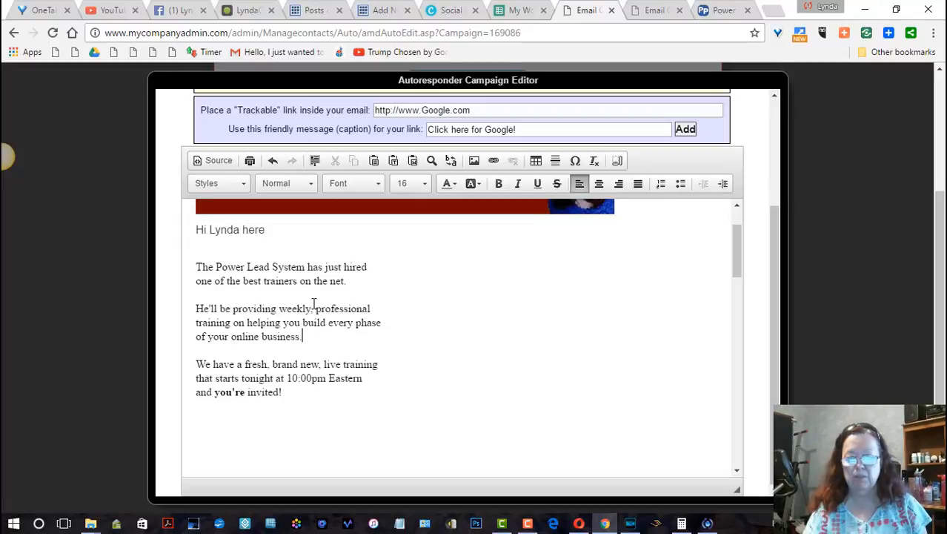
Reword the first paragraph's opening line to "Just a few weeks ago The Power Lead System hired".
{"action": "left_click", "coordinate": [196, 267]}
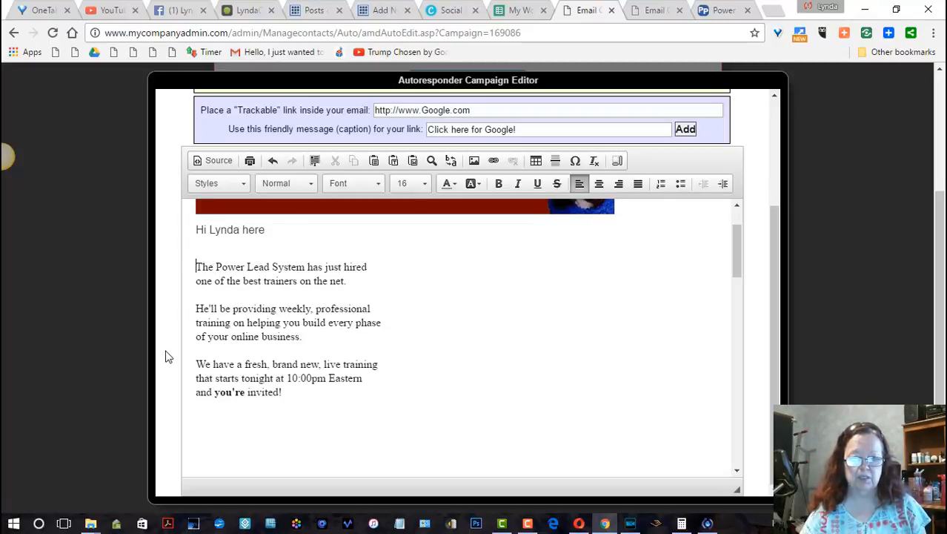
{"action": "type", "text": "Just a "}
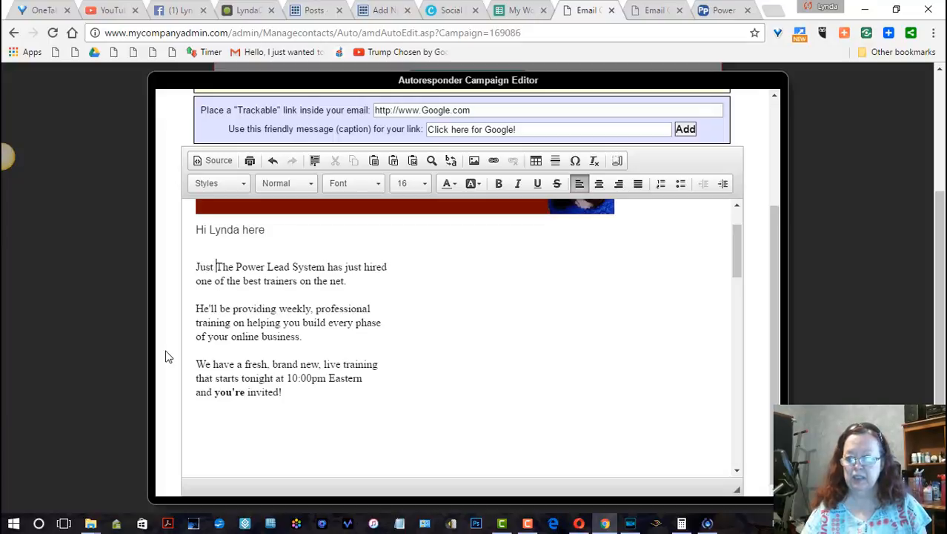
{"action": "type", "text": "few wee"}
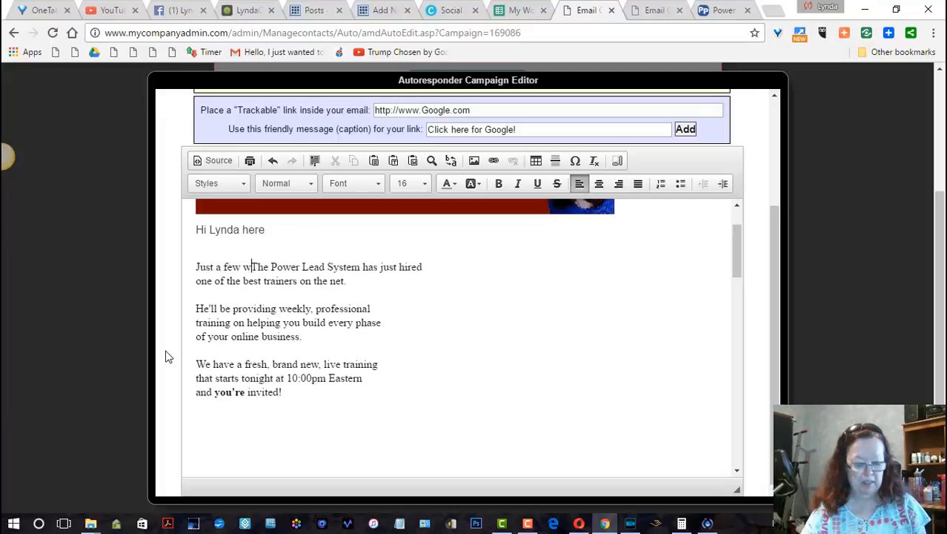
{"action": "type", "text": "ks ago"}
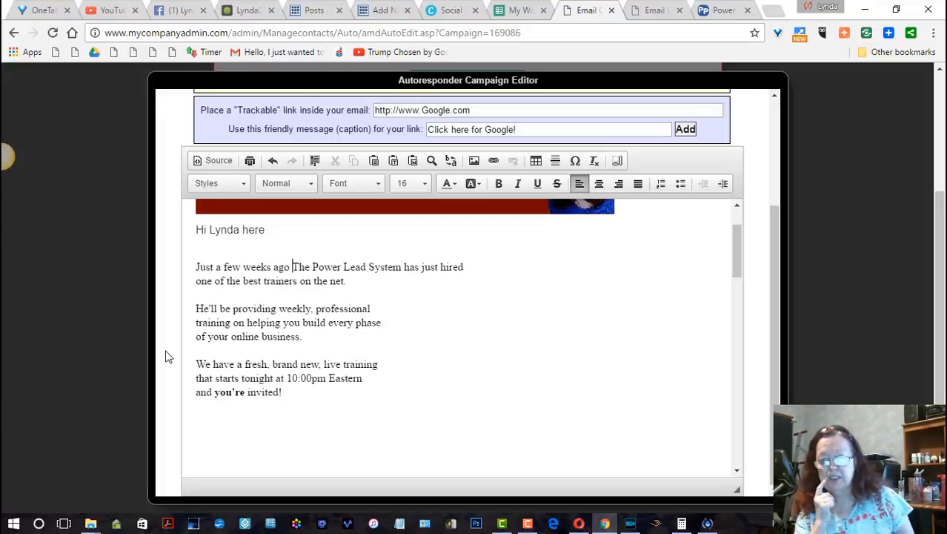
{"action": "left_click", "coordinate": [438, 266]}
{"action": "left_click_drag", "start_coordinate": [438, 266], "coordinate": [404, 267]}
{"action": "key", "text": "Delete"}
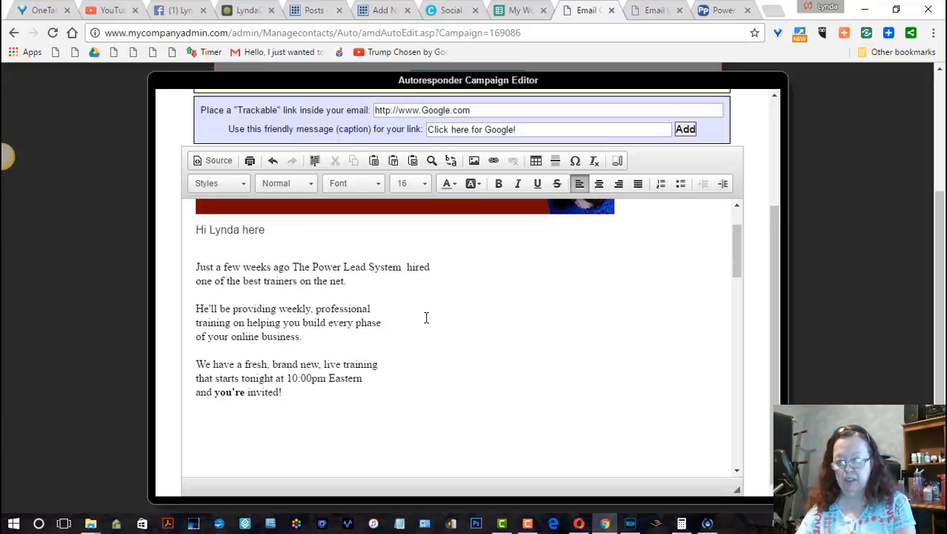
{"action": "key", "text": "Delete"}
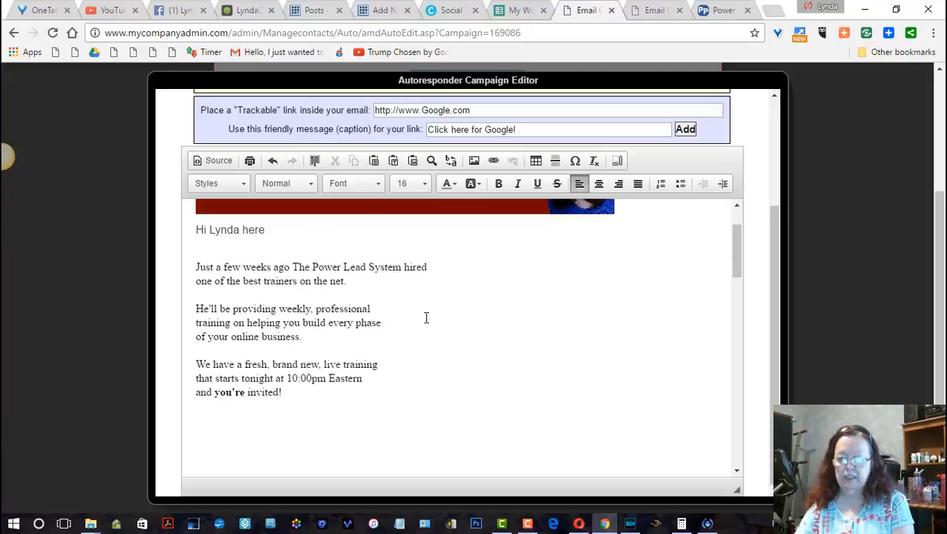
Insert the line "And wow wow wow!" as a separate paragraph between the trainer introduction and the weekly training paragraph.
{"action": "left_click", "coordinate": [353, 281]}
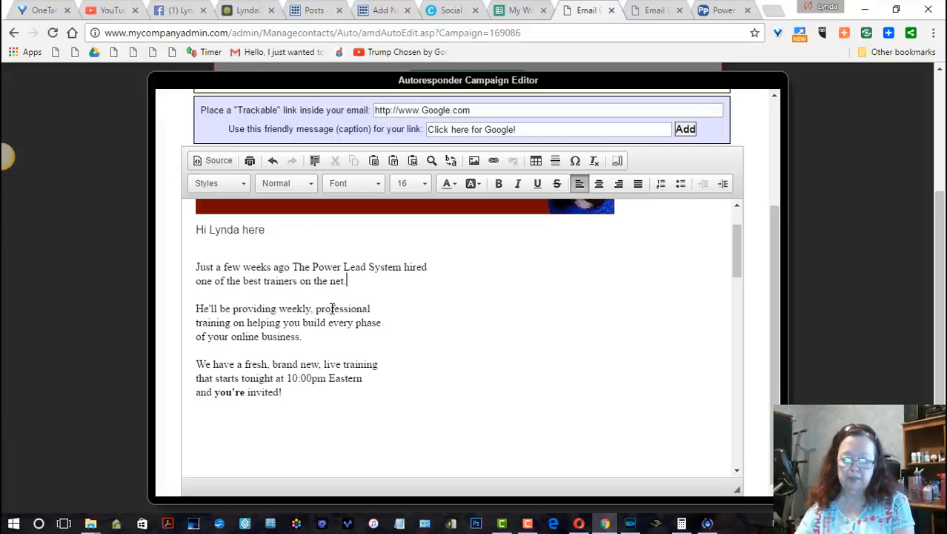
{"action": "left_click", "coordinate": [194, 308]}
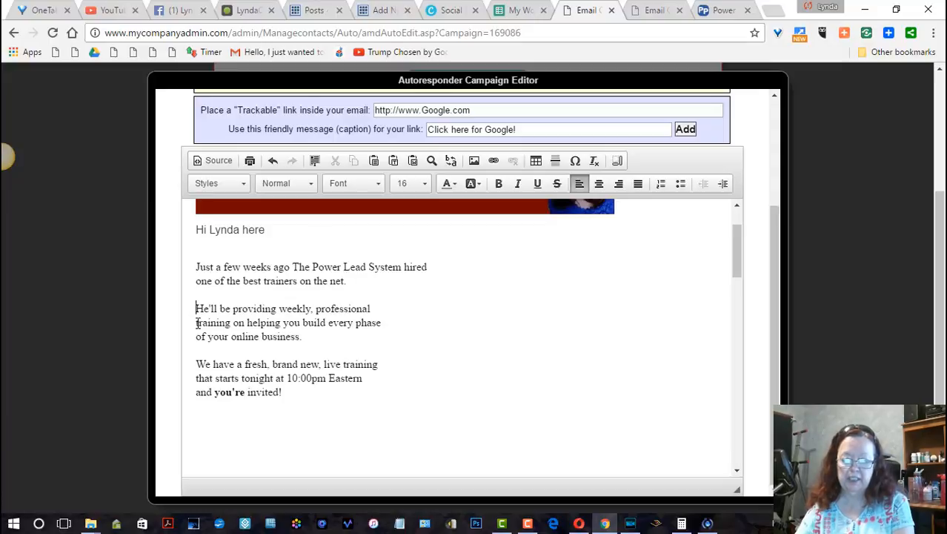
{"action": "key", "text": "Return"}
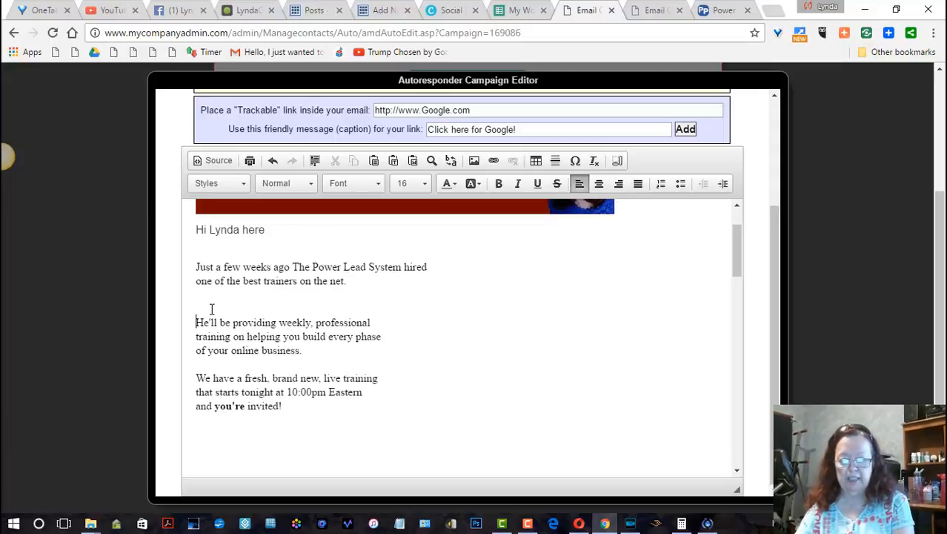
{"action": "key", "text": "Return"}
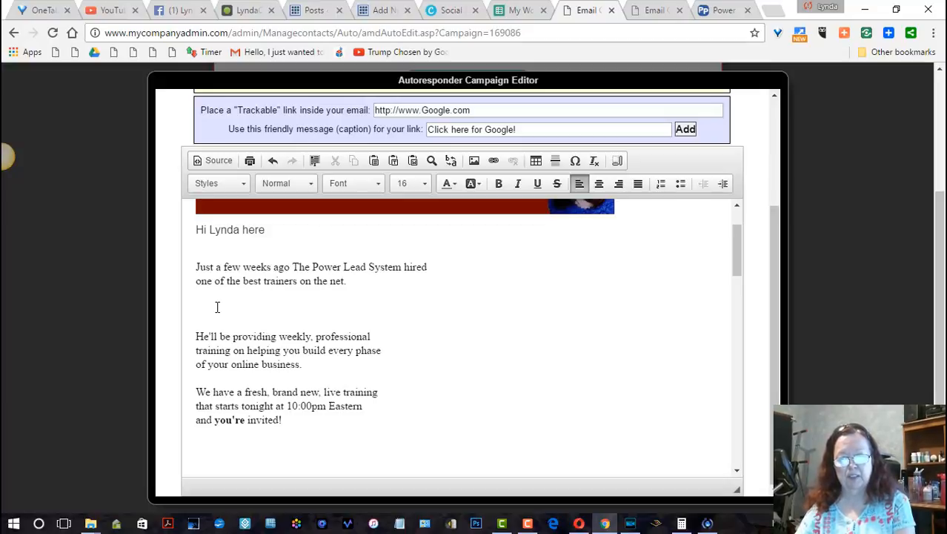
{"action": "type", "text": "And now "}
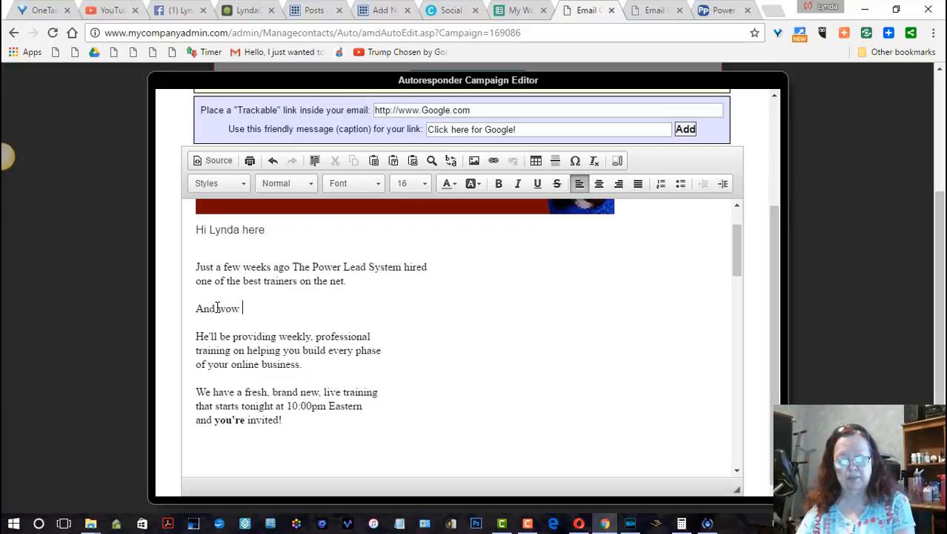
{"action": "type", "text": "wow wow"}
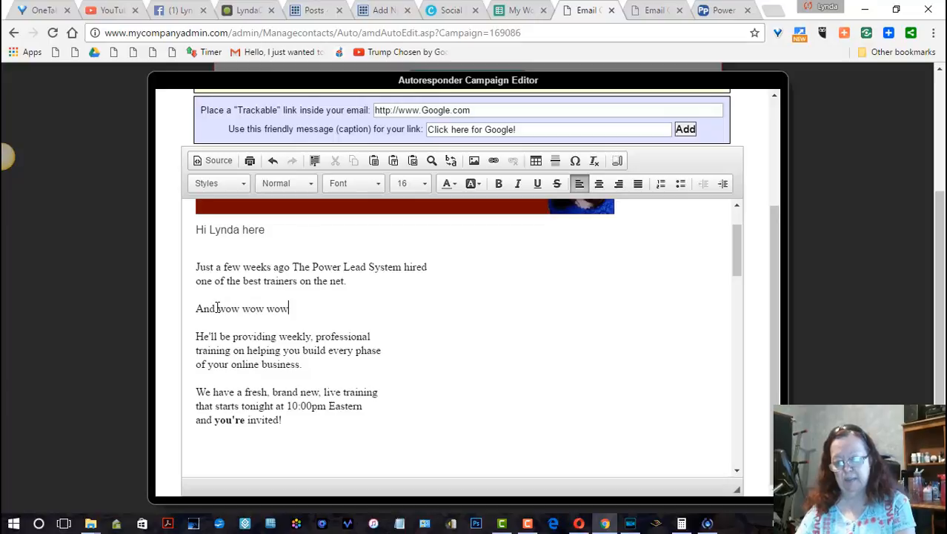
{"action": "type", "text": "!"}
{"action": "key", "text": "Return"}
{"action": "key", "text": "Return"}
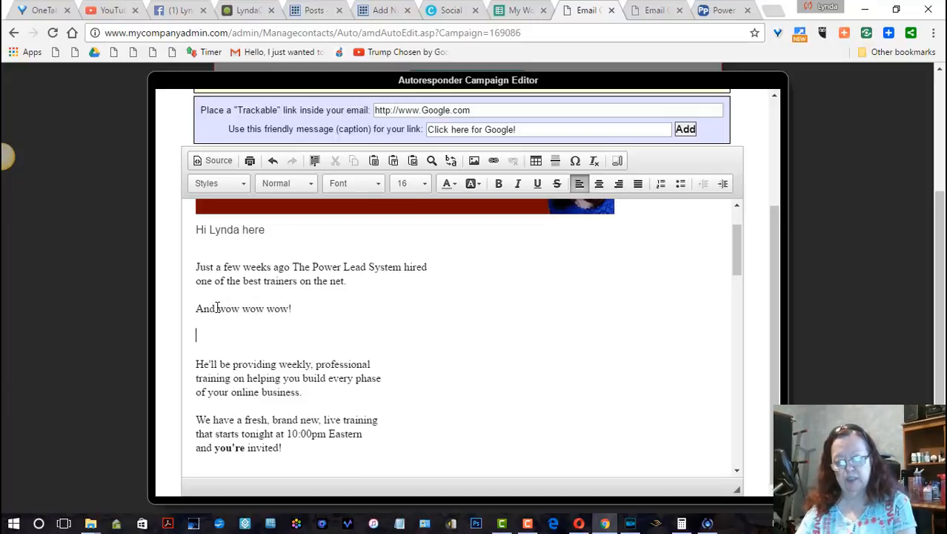
Add the paragraph "Just from a few tweaks, I have increased my leads and my sales!", breaking the line before "and".
{"action": "type", "text": "Jus"}
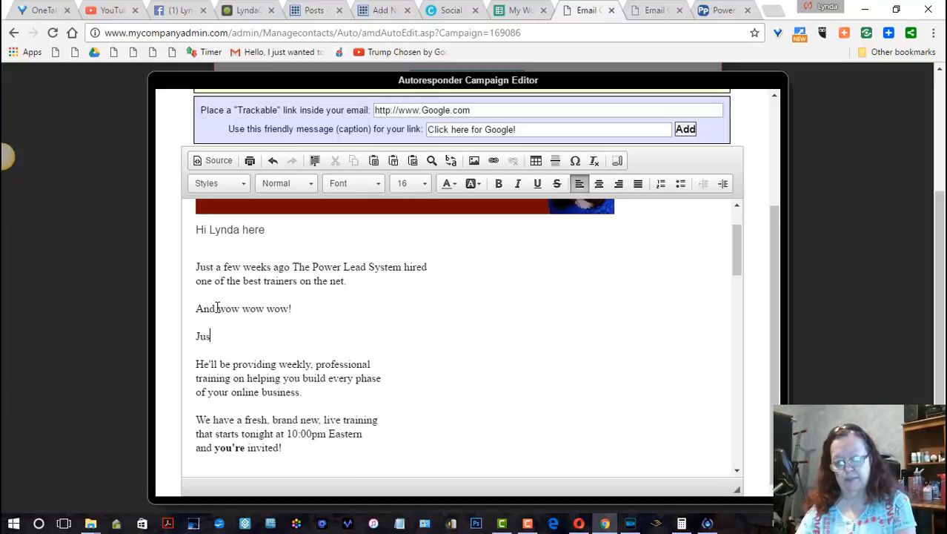
{"action": "type", "text": "t from a "}
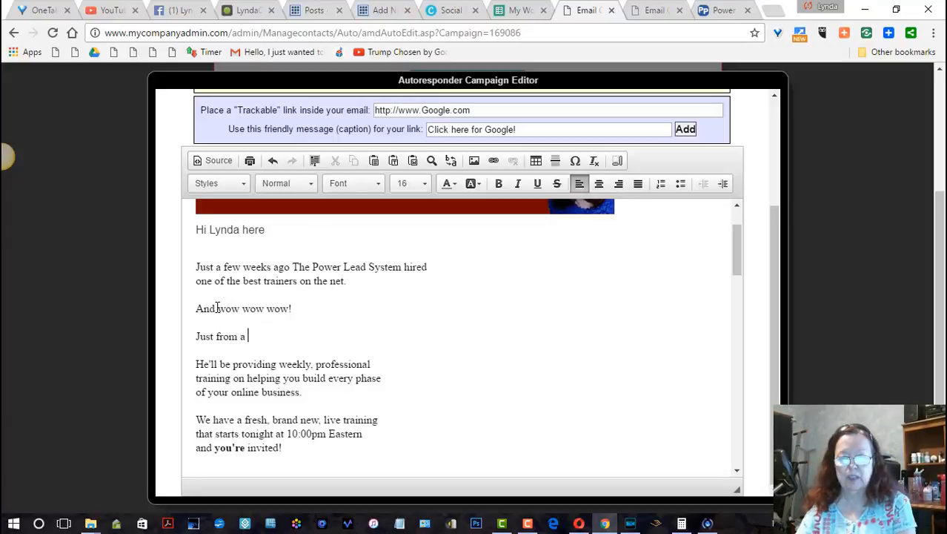
{"action": "type", "text": "few twea"}
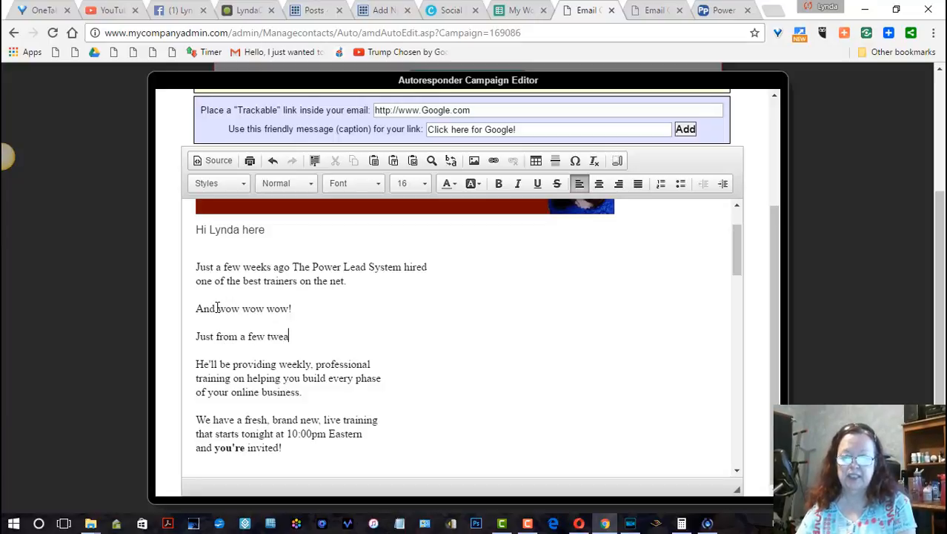
{"action": "type", "text": "ks, I have in"}
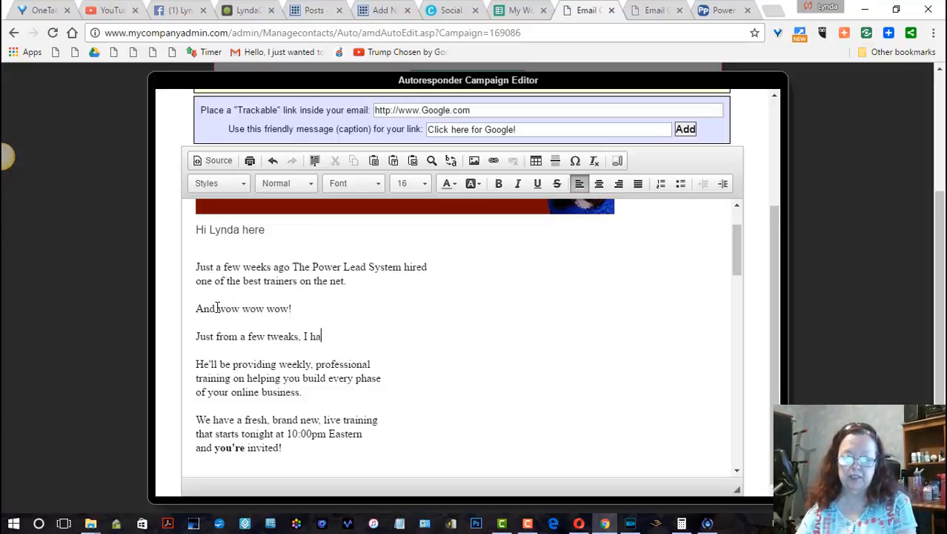
{"action": "key", "text": "BackSpace"}
{"action": "key", "text": "BackSpace"}
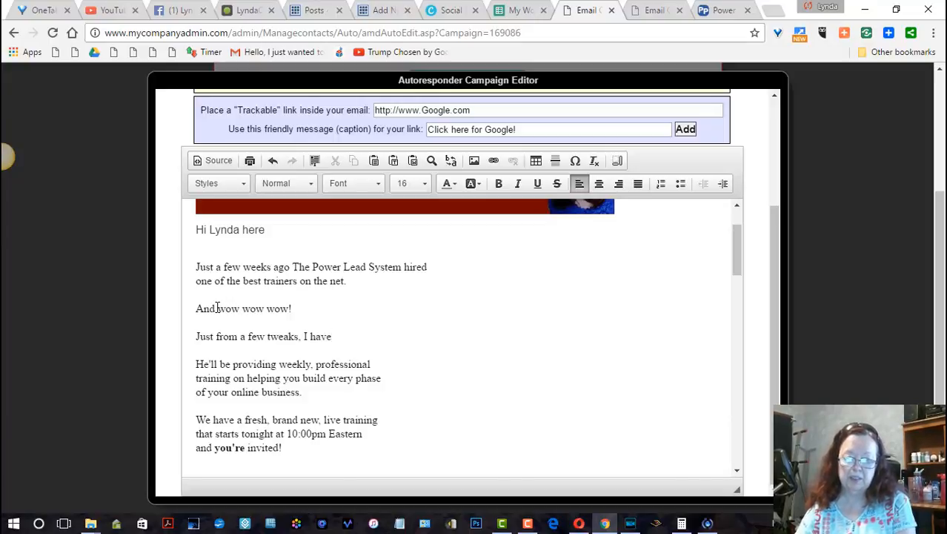
{"action": "type", "text": "increase"}
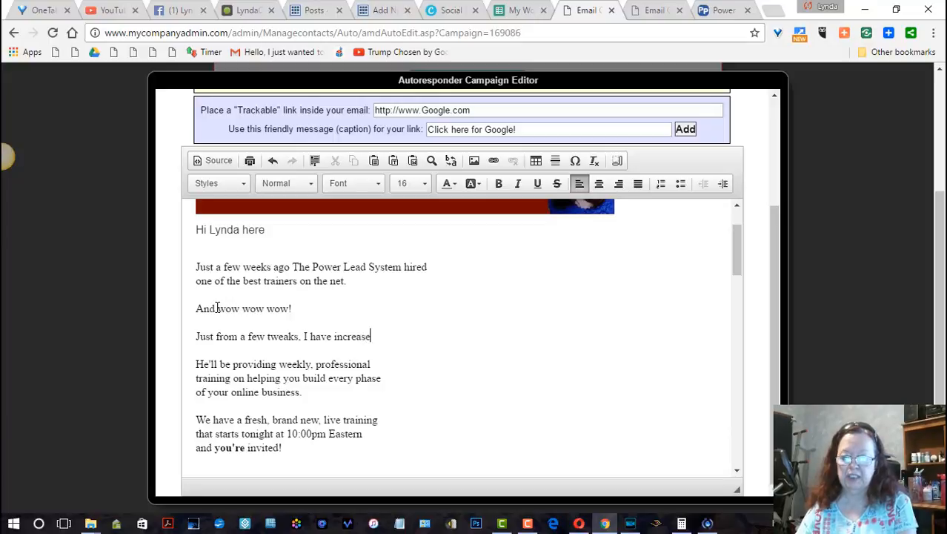
{"action": "type", "text": "d my l"}
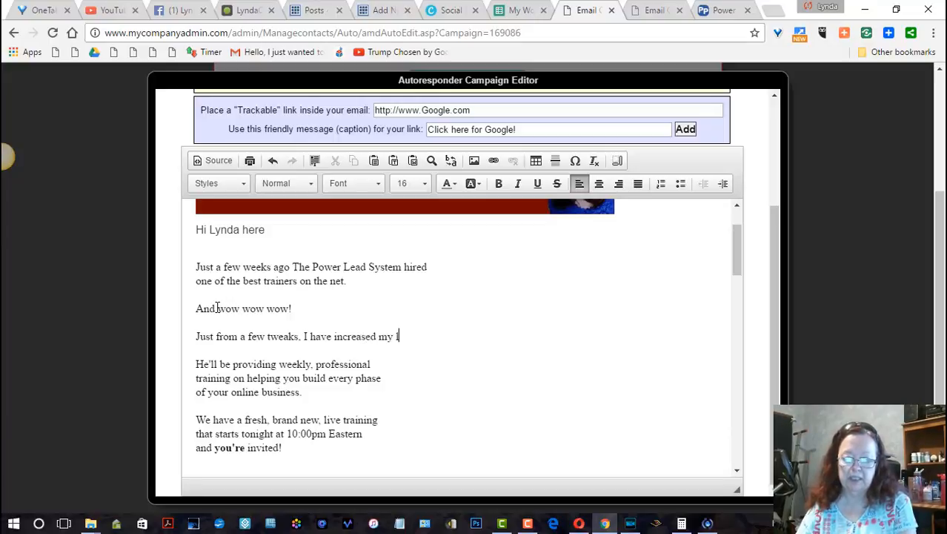
{"action": "type", "text": "eads"}
{"action": "key", "text": "Return"}
{"action": "type", "text": "and"}
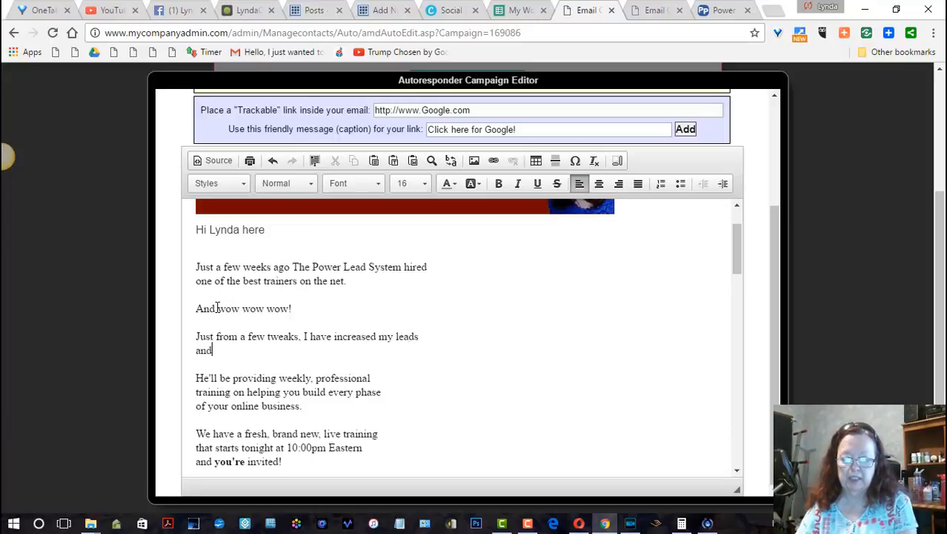
{"action": "type", "text": " my sa"}
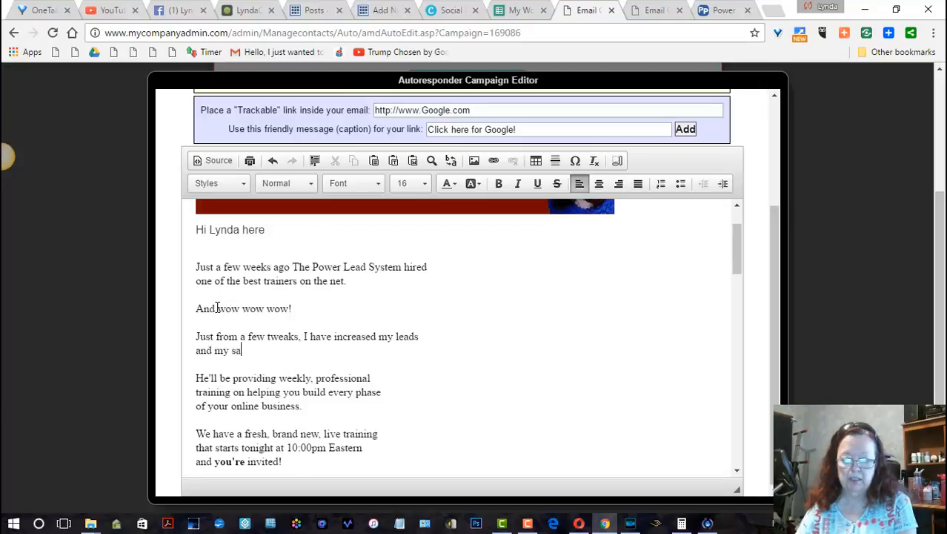
{"action": "type", "text": "l"}
{"action": "type", "text": "les"}
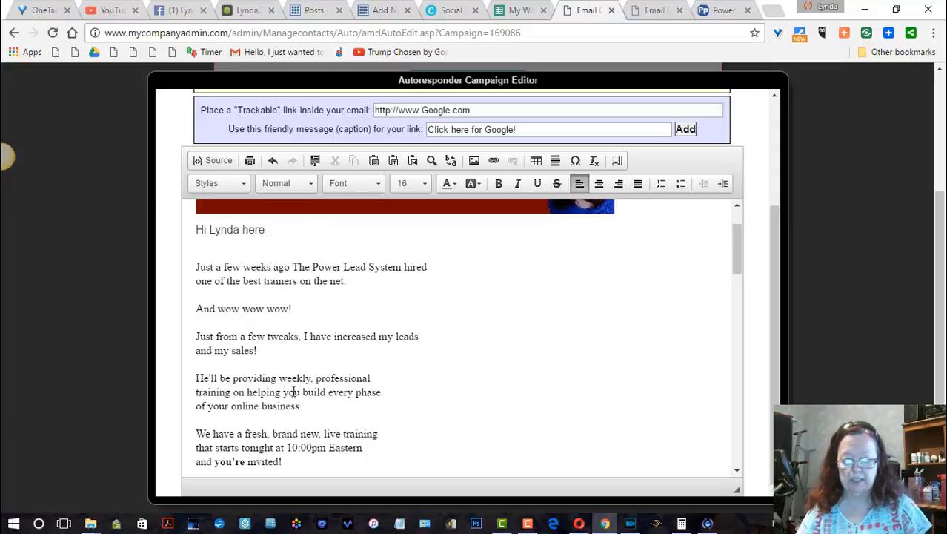
Reword the start of the weekly training paragraph from "He'll be providing" to "He provides".
{"action": "left_click_drag", "start_coordinate": [218, 378], "coordinate": [191, 377]}
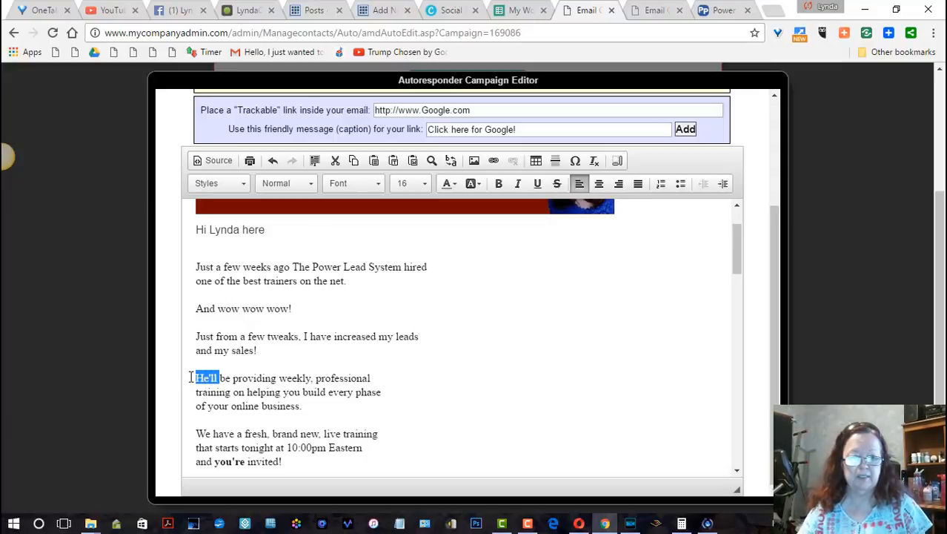
{"action": "key", "text": "BackSpace"}
{"action": "type", "text": "He"}
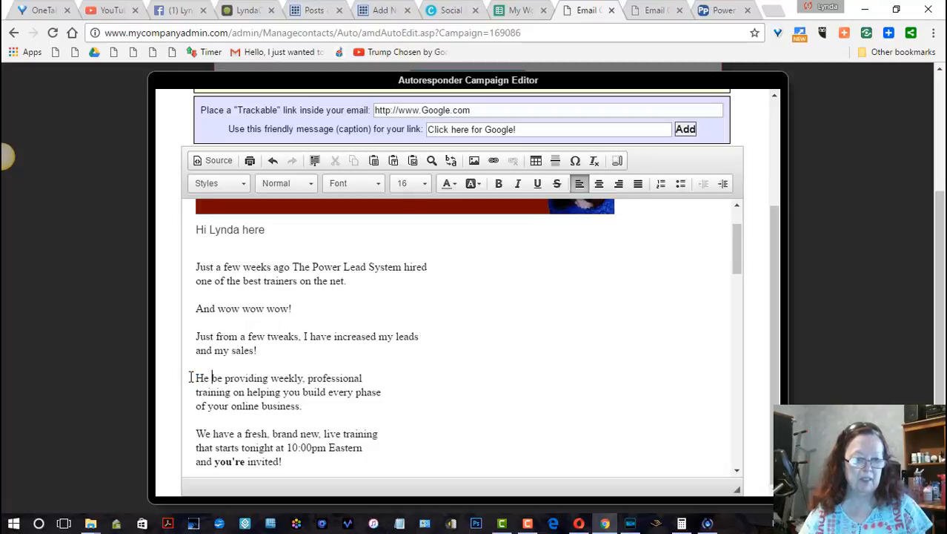
{"action": "key", "text": "Delete"}
{"action": "key", "text": "Delete"}
{"action": "key", "text": "Delete"}
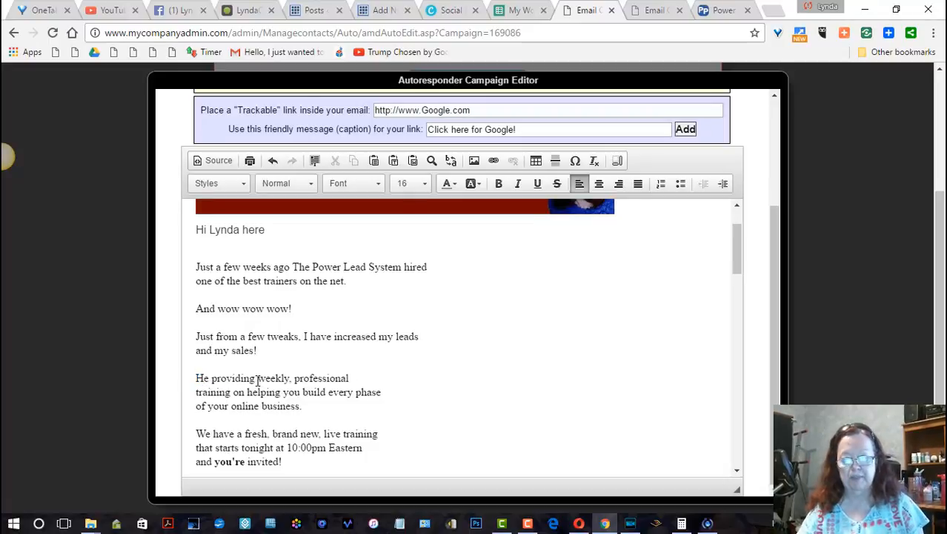
{"action": "left_click_drag", "start_coordinate": [255, 378], "coordinate": [239, 378]}
{"action": "type", "text": "es"}
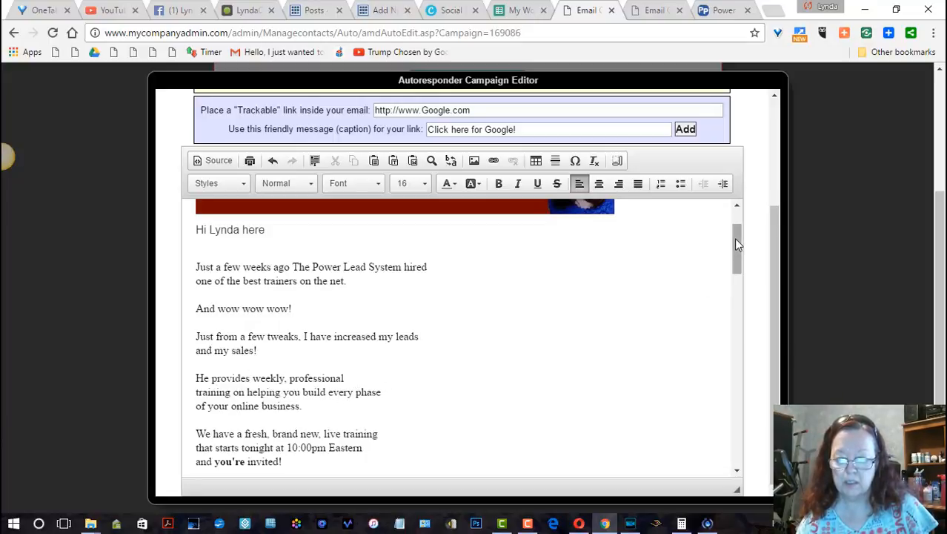
Add the line "Get there early! join us HERE" below the live training invitation paragraph, separated by a blank line.
{"action": "left_click_drag", "start_coordinate": [733, 237], "coordinate": [734, 261]}
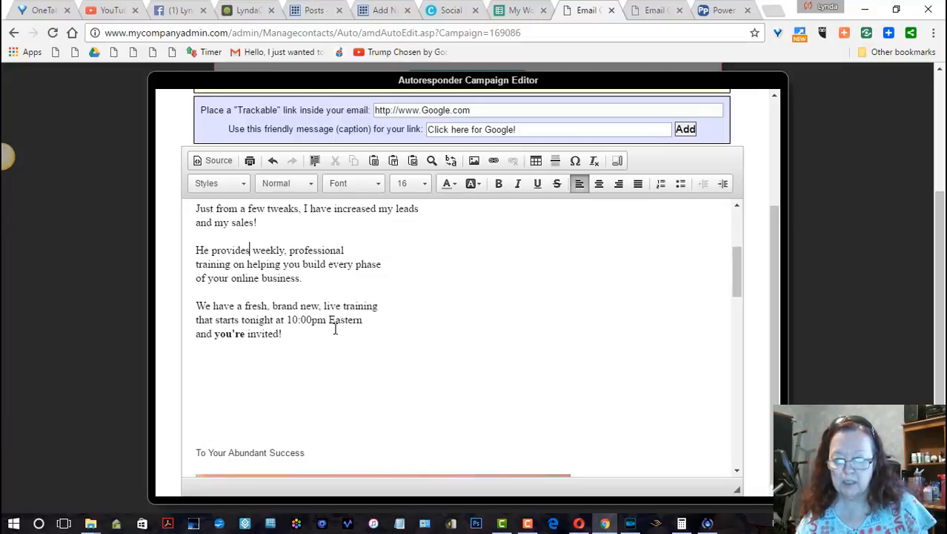
{"action": "left_click", "coordinate": [291, 335]}
{"action": "key", "text": "Return"}
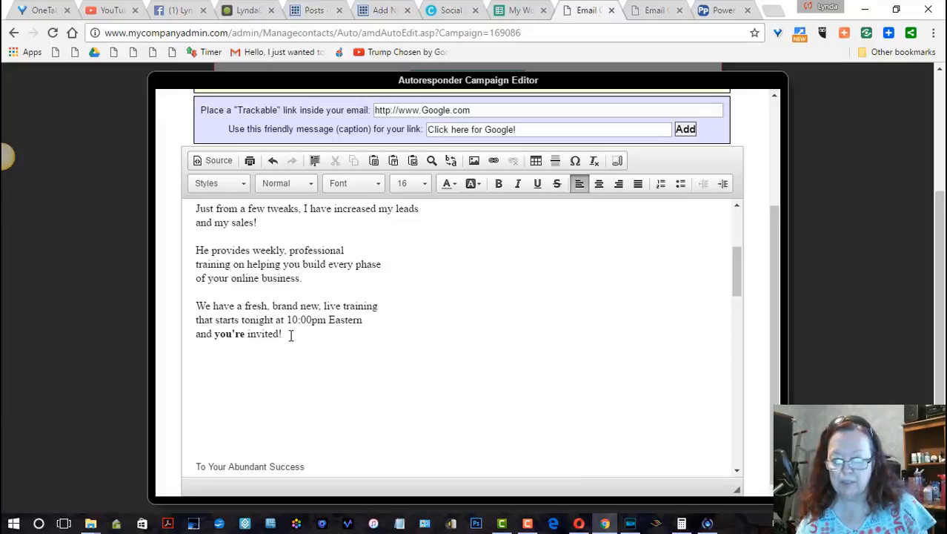
{"action": "key", "text": "Return"}
{"action": "type", "text": "Get"}
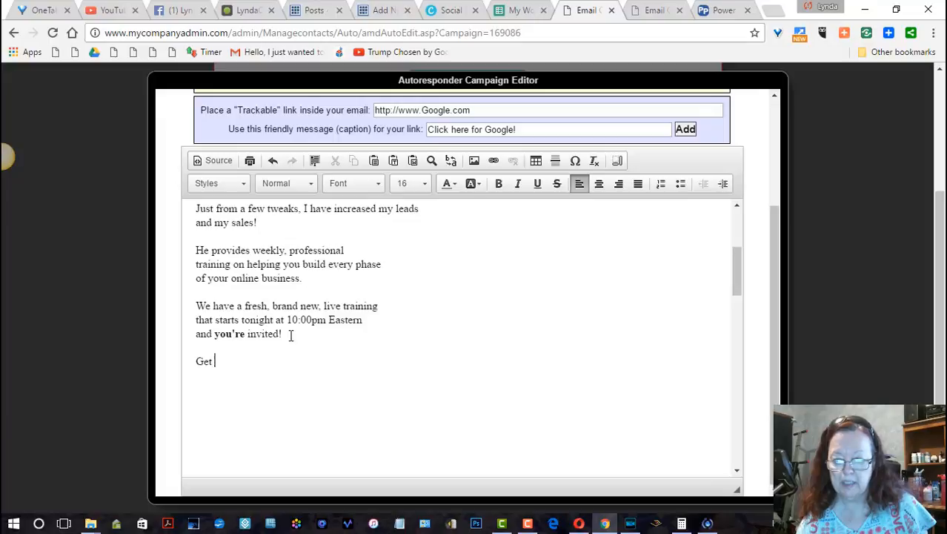
{"action": "type", "text": " there early! jo"}
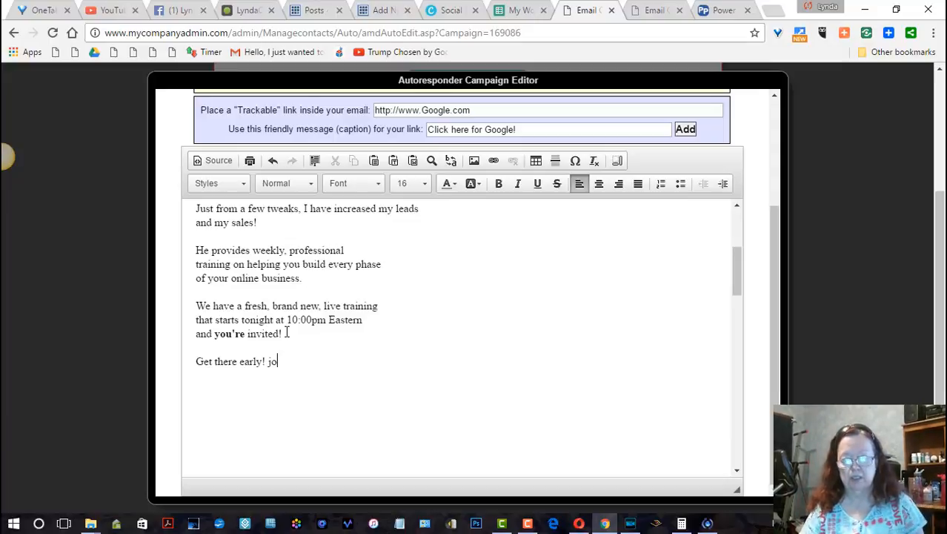
{"action": "type", "text": "in us "}
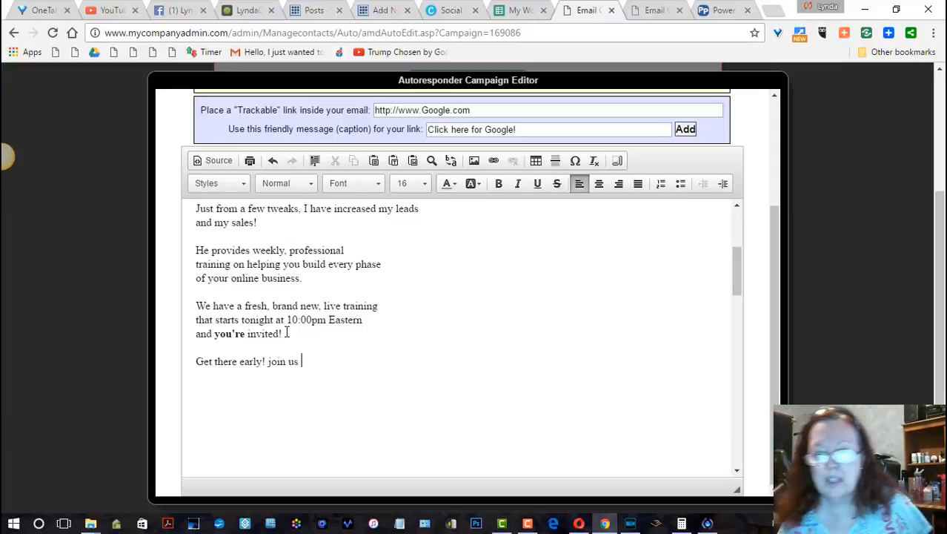
{"action": "type", "text": "HERE"}
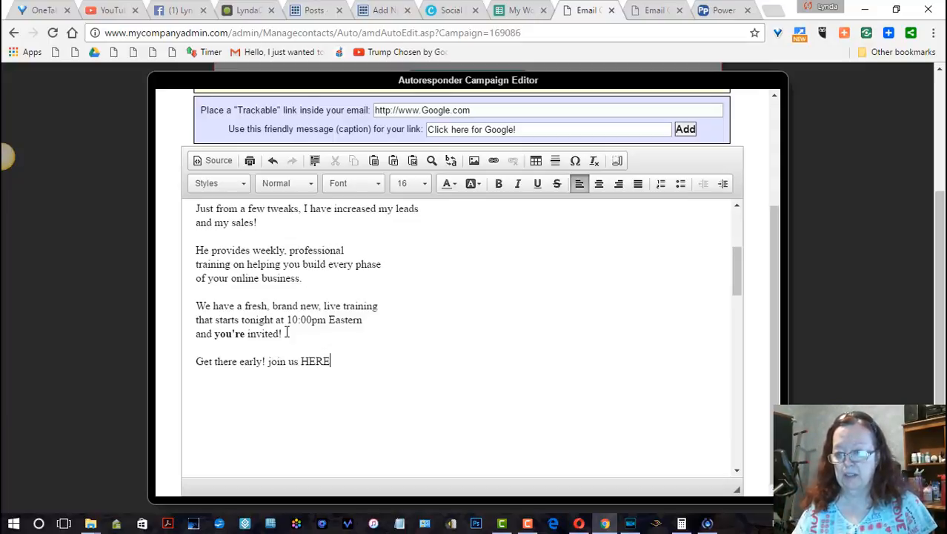
Copy the web address of the Thursday training page and return to the campaign email being edited.
{"action": "left_click", "coordinate": [702, 12]}
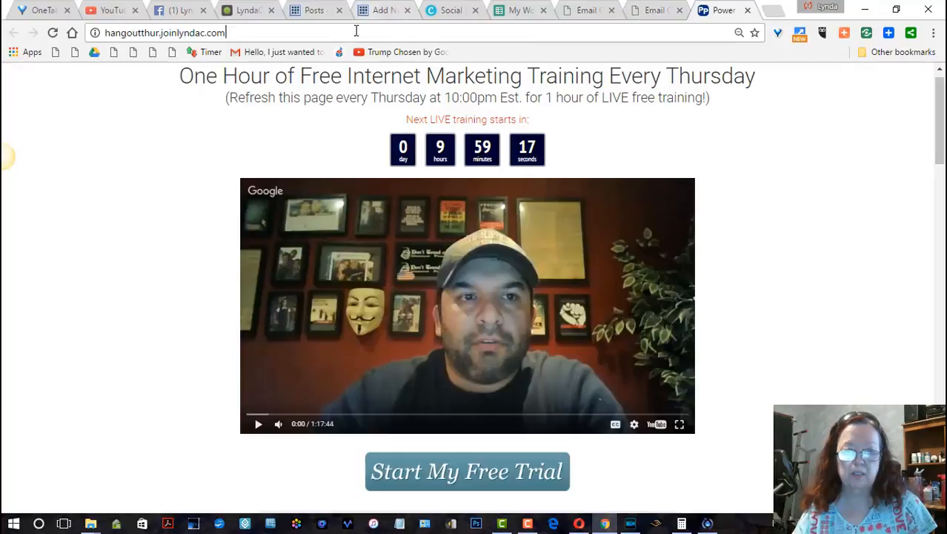
{"action": "triple_click", "coordinate": [296, 33]}
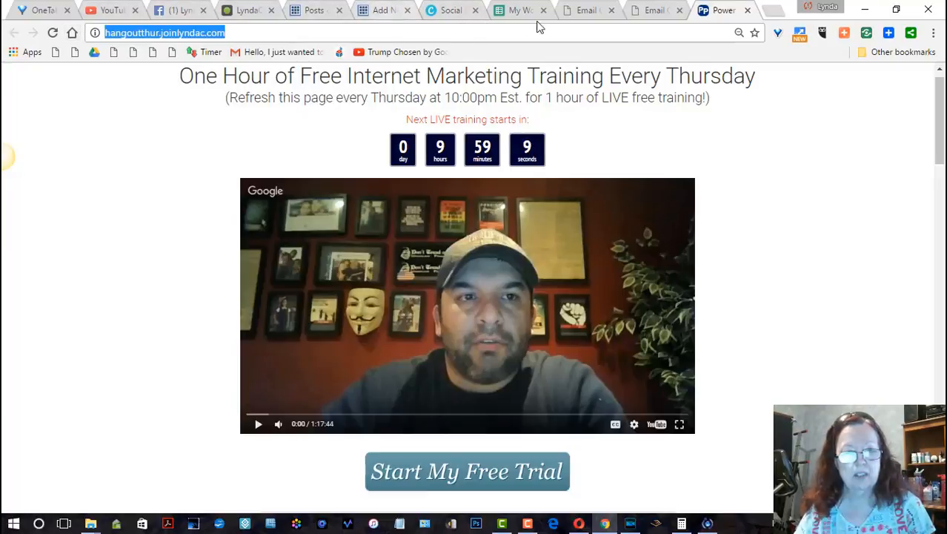
{"action": "left_click", "coordinate": [652, 11]}
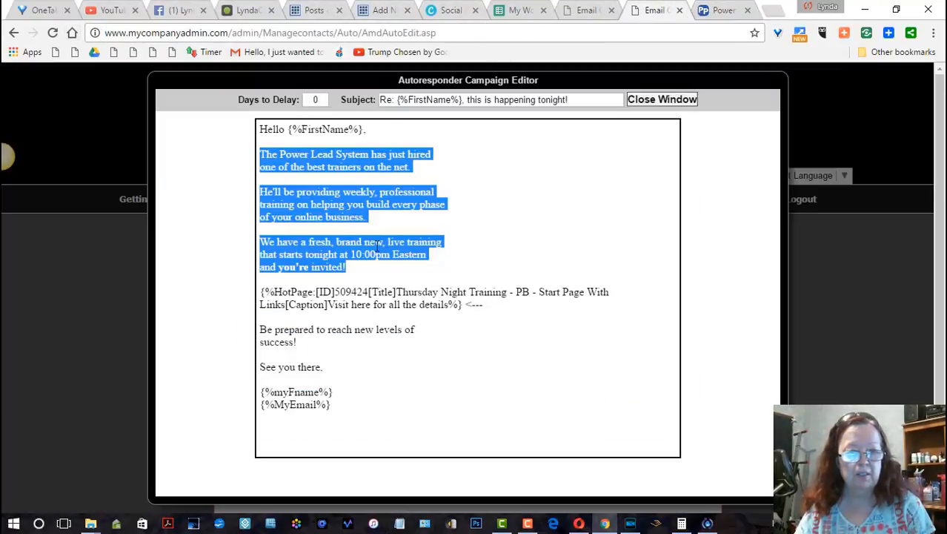
{"action": "left_click", "coordinate": [588, 13]}
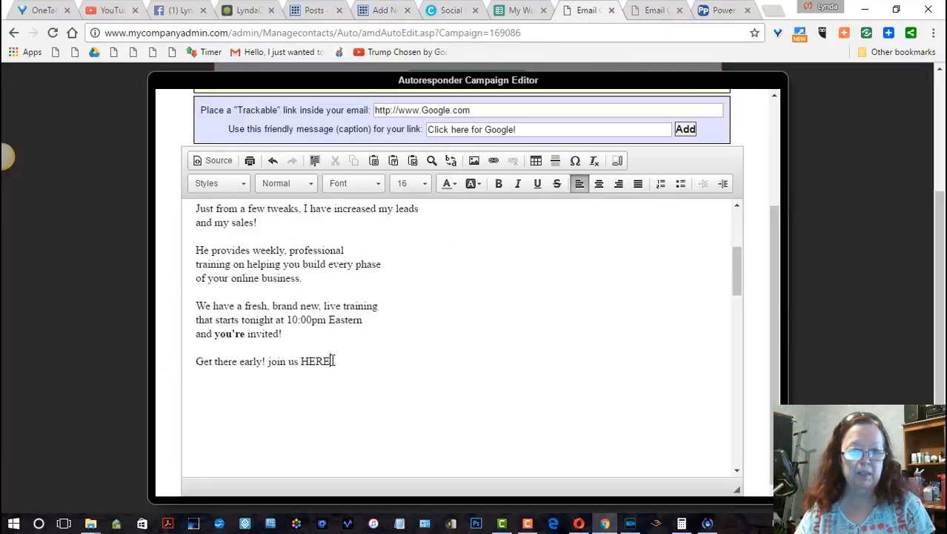
{"action": "left_click_drag", "start_coordinate": [335, 363], "coordinate": [304, 361]}
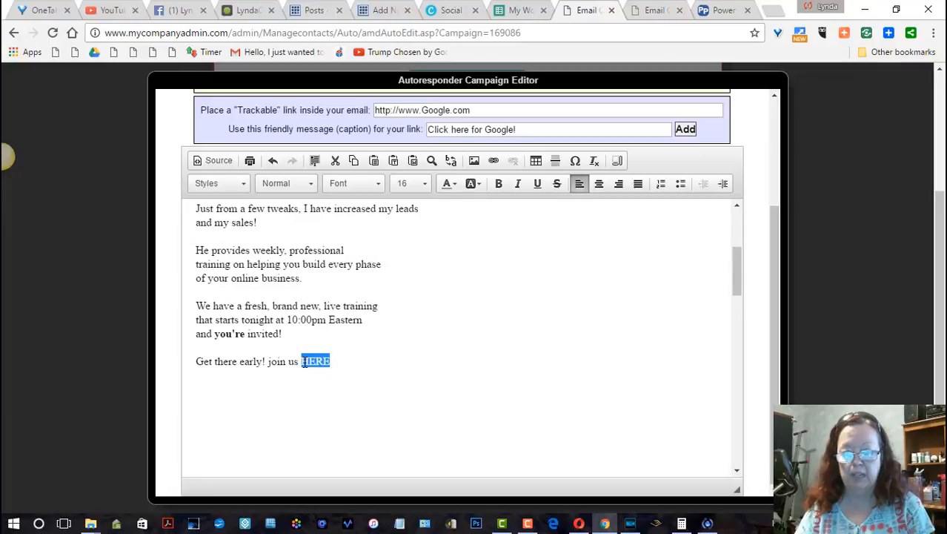
{"action": "left_click", "coordinate": [498, 162]}
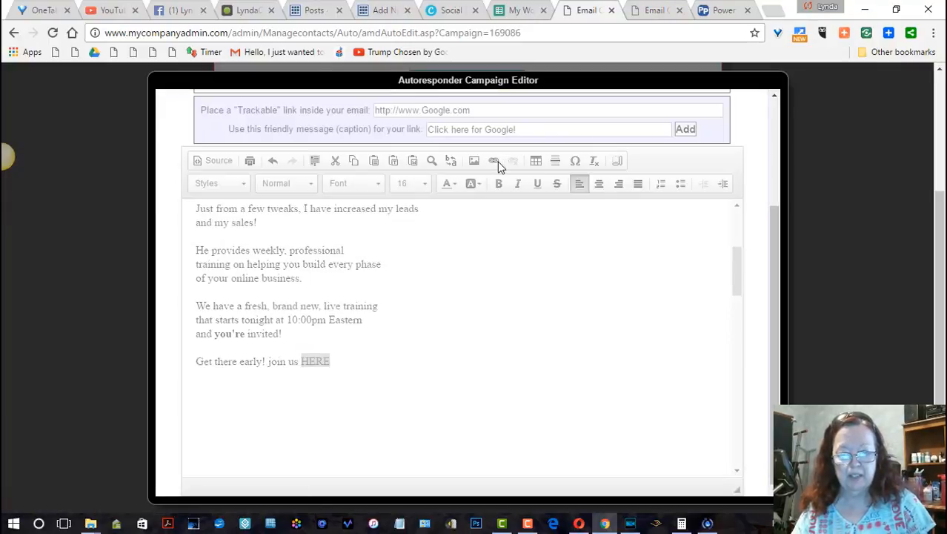
{"action": "type", "text": "hangoutthur.joinlyndac.com/"}
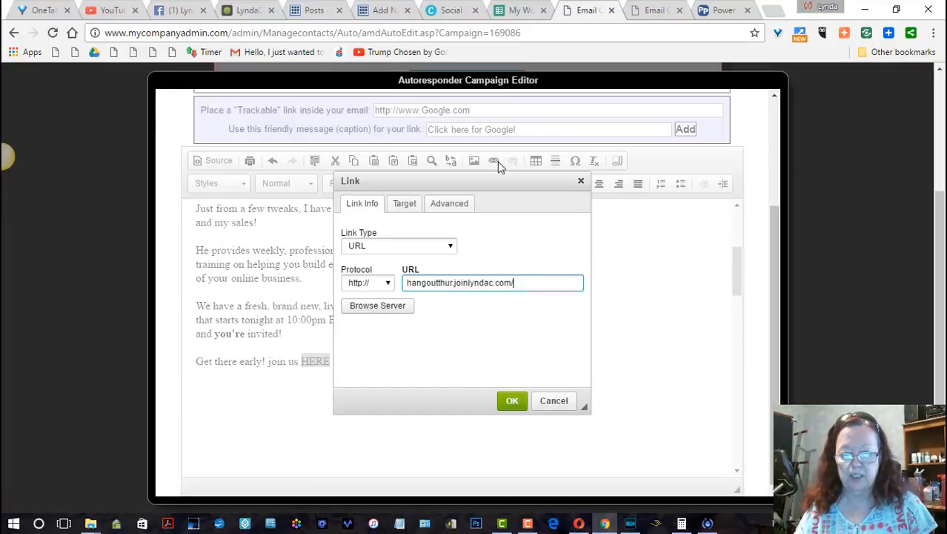
{"action": "left_click", "coordinate": [510, 399]}
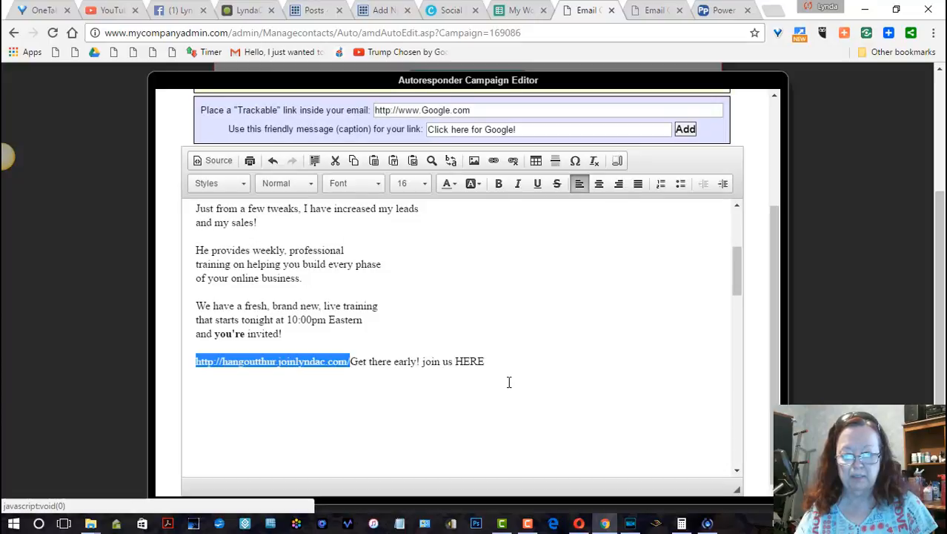
Try to upload the picture 2017-02-02_0951.png to My Library for insertion into the email, and leave the image dialog.
{"action": "left_click", "coordinate": [294, 396]}
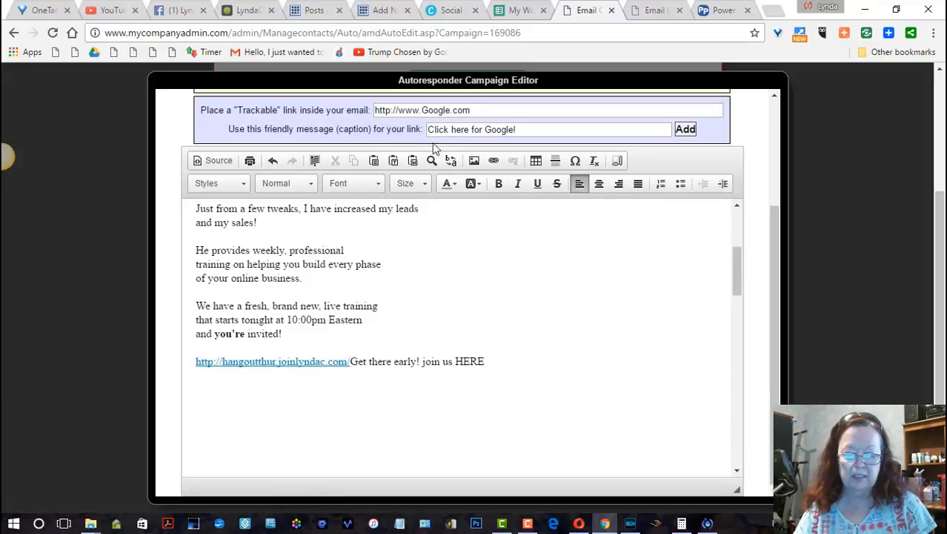
{"action": "left_click", "coordinate": [472, 162]}
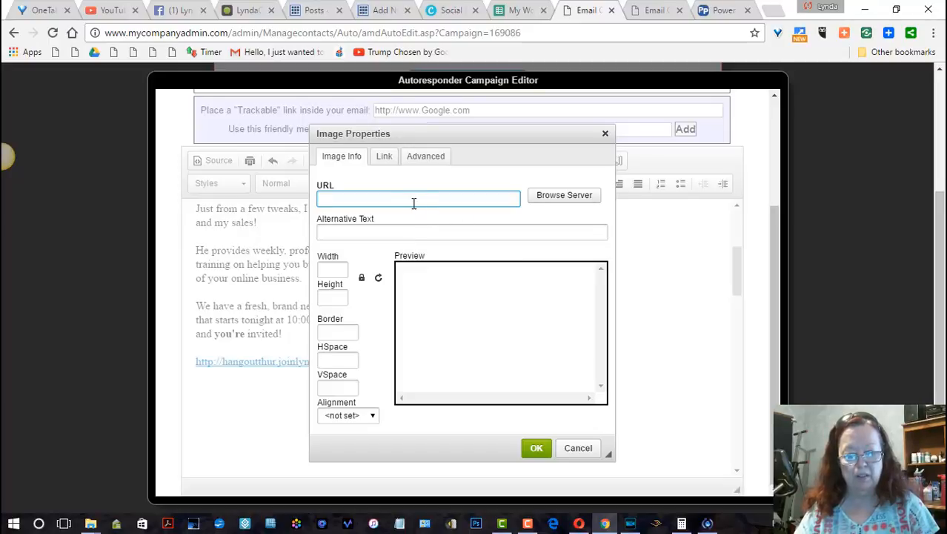
{"action": "left_click", "coordinate": [541, 199]}
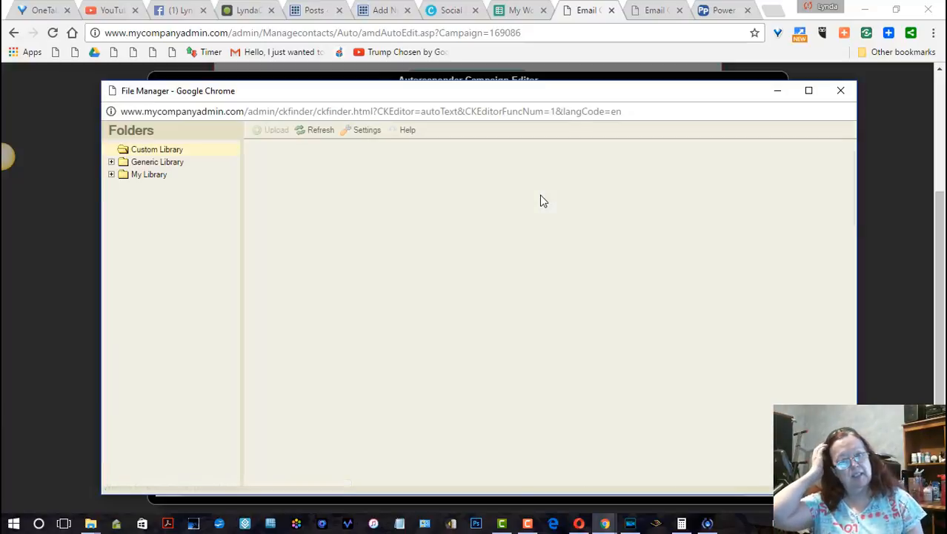
{"action": "left_click", "coordinate": [158, 178]}
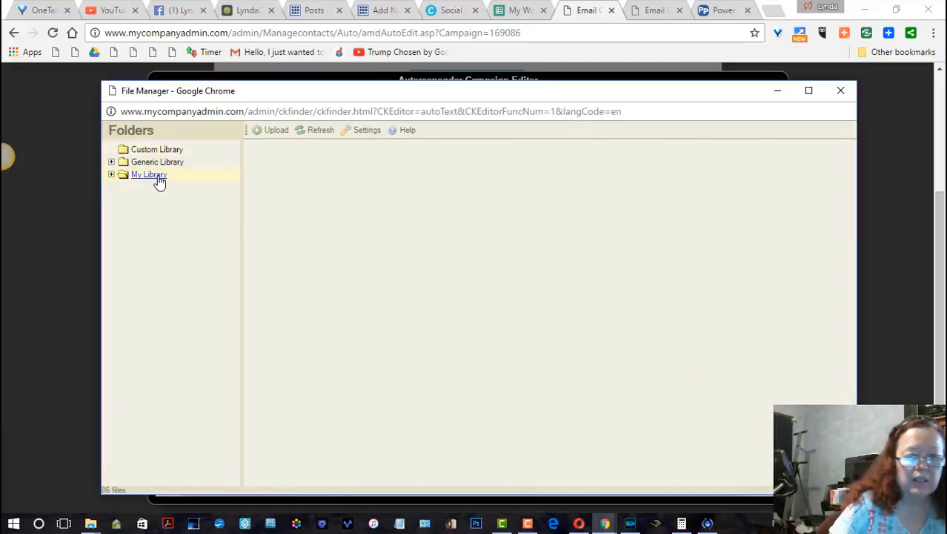
{"action": "left_click", "coordinate": [272, 130]}
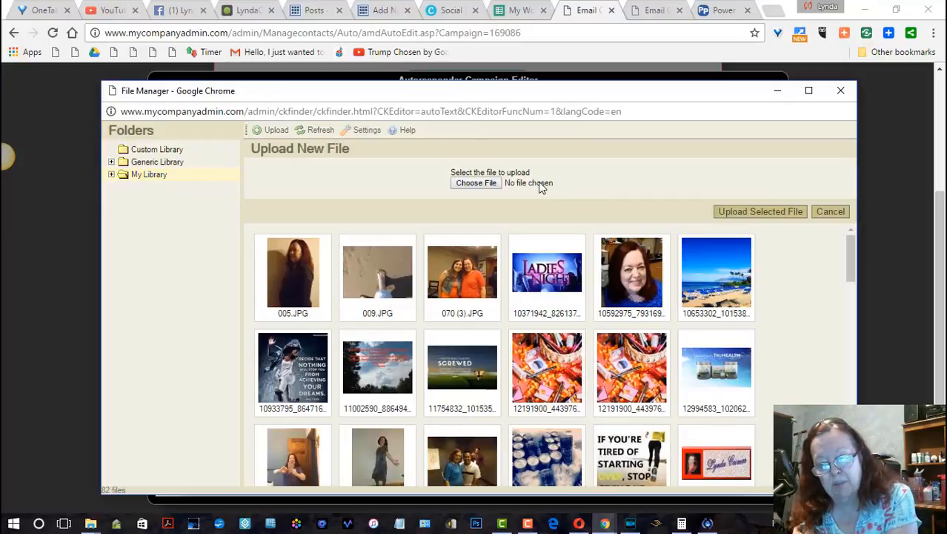
{"action": "left_click", "coordinate": [474, 184]}
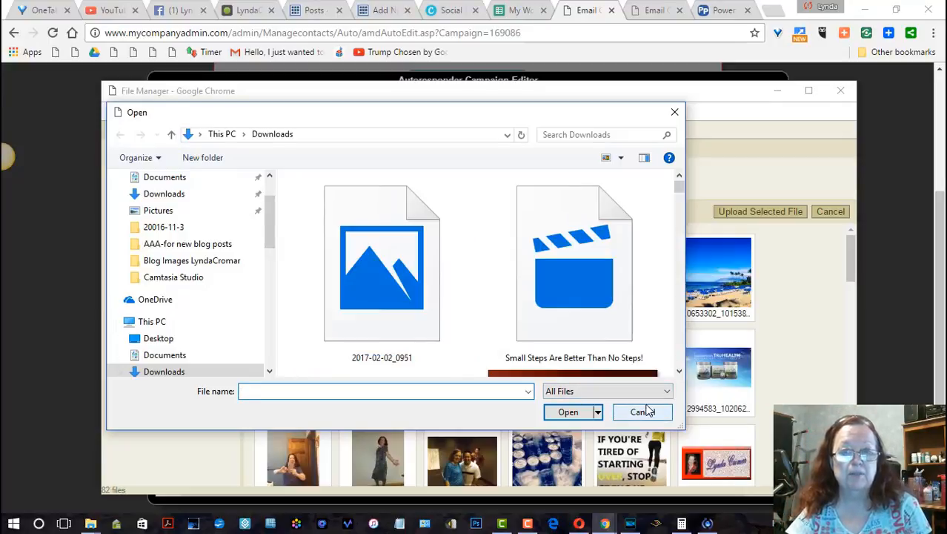
{"action": "left_click", "coordinate": [330, 232]}
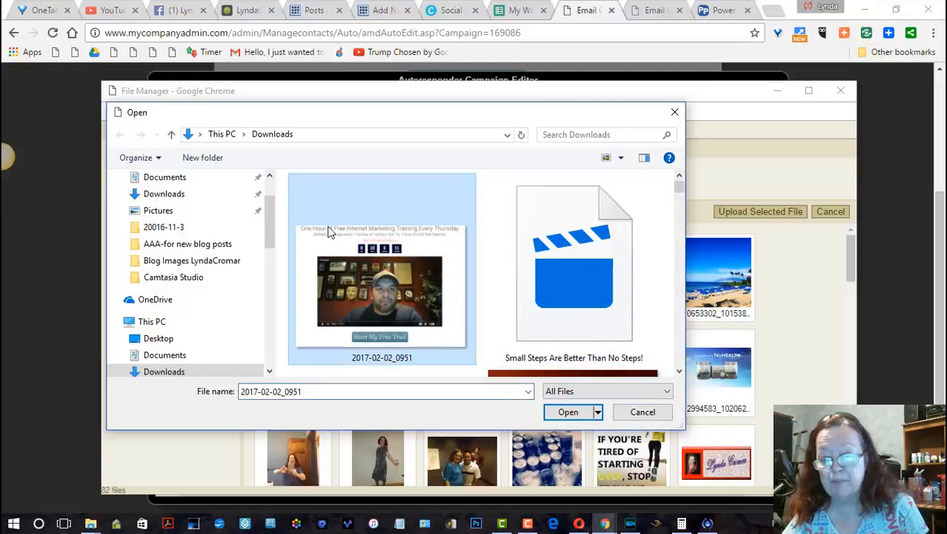
{"action": "left_click", "coordinate": [567, 412]}
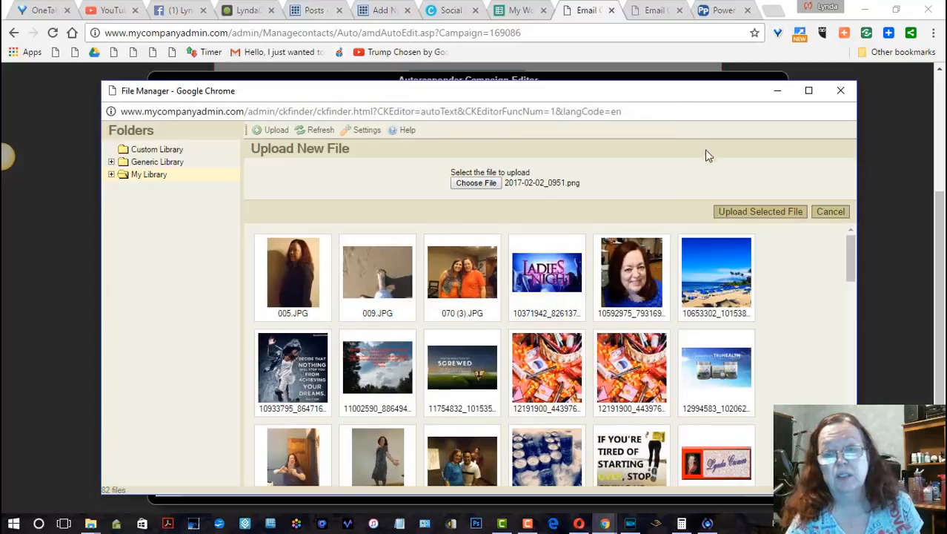
{"action": "left_click", "coordinate": [747, 212]}
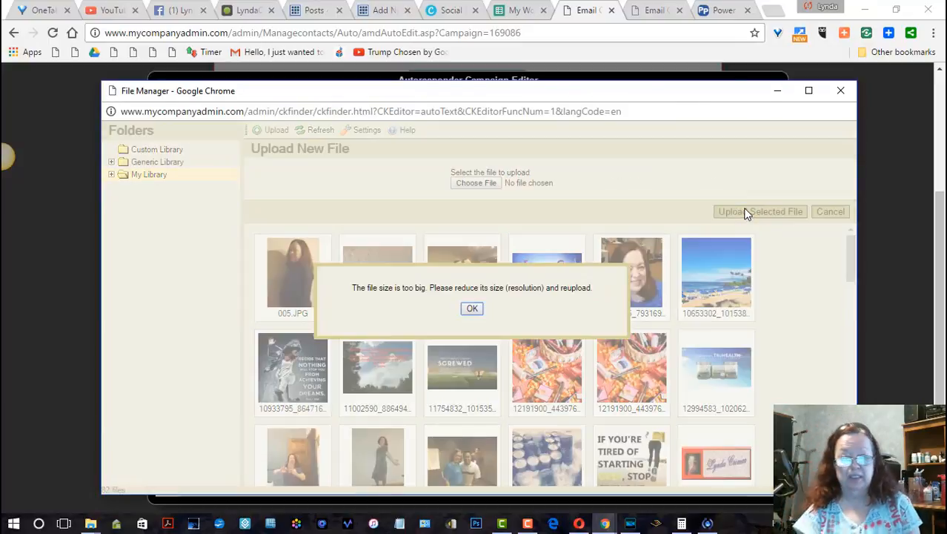
{"action": "left_click", "coordinate": [470, 310]}
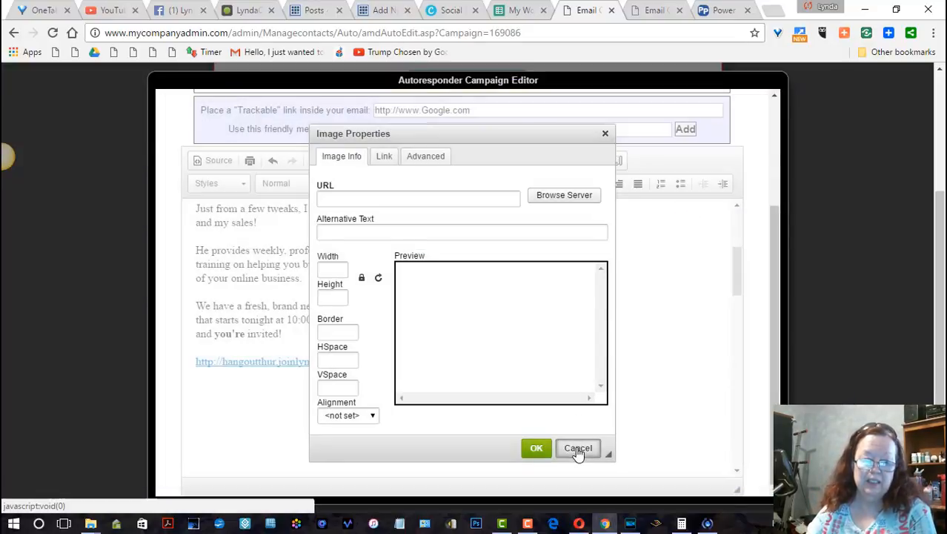
{"action": "left_click", "coordinate": [578, 448]}
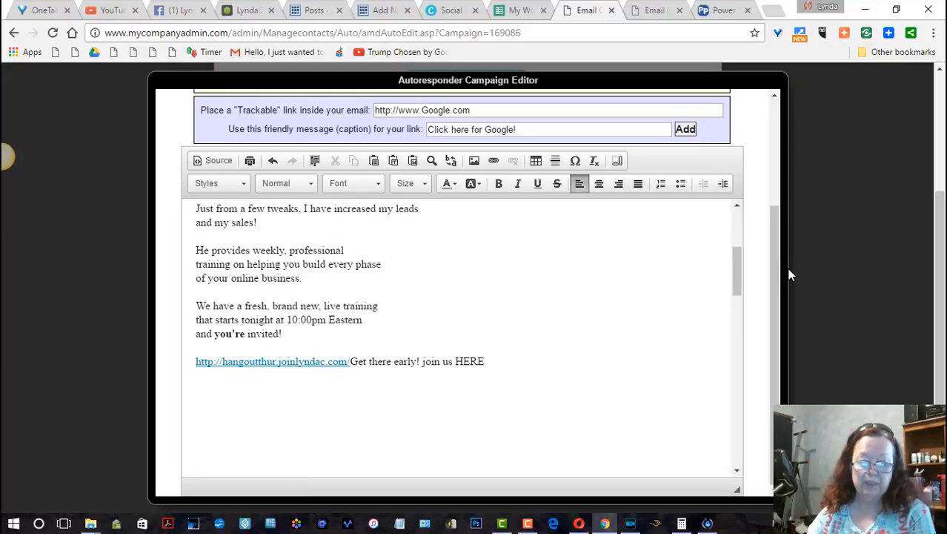
Add "oh and by the way.." below the "join us HERE" line and begin a new paragraph with "You opted into this".
{"action": "mouse_move", "coordinate": [739, 260]}
{"action": "left_mouse_down"}
{"action": "mouse_move", "coordinate": [746, 230]}
{"action": "mouse_move", "coordinate": [739, 271]}
{"action": "left_mouse_up"}
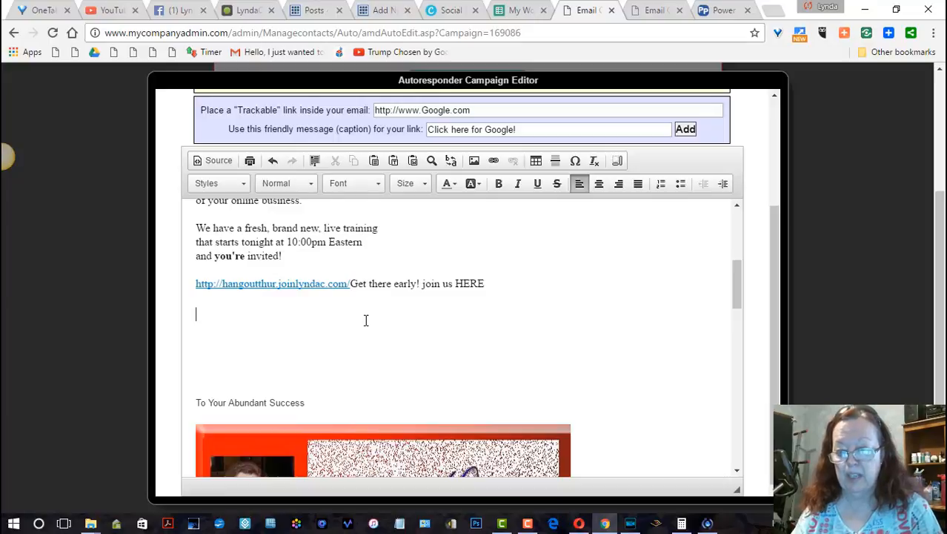
{"action": "type", "text": "oh an"}
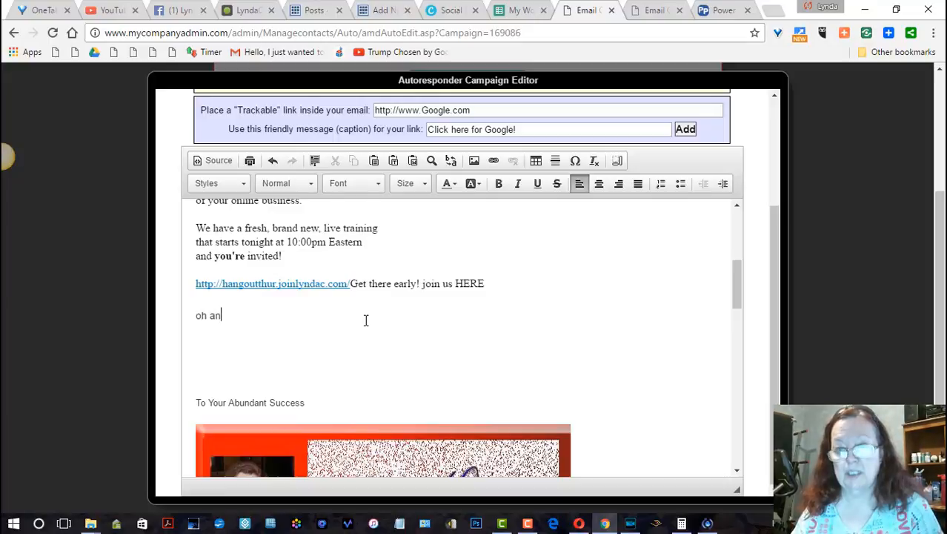
{"action": "type", "text": "d by the way.."}
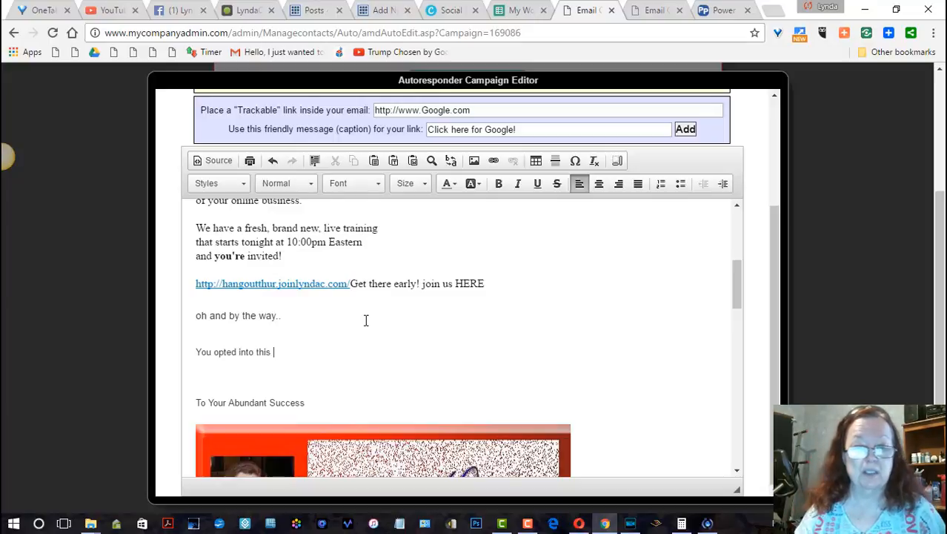
Complete the opt-in paragraph with "system that I use daily and that is where the training is coming from!".
{"action": "type", "text": "system "}
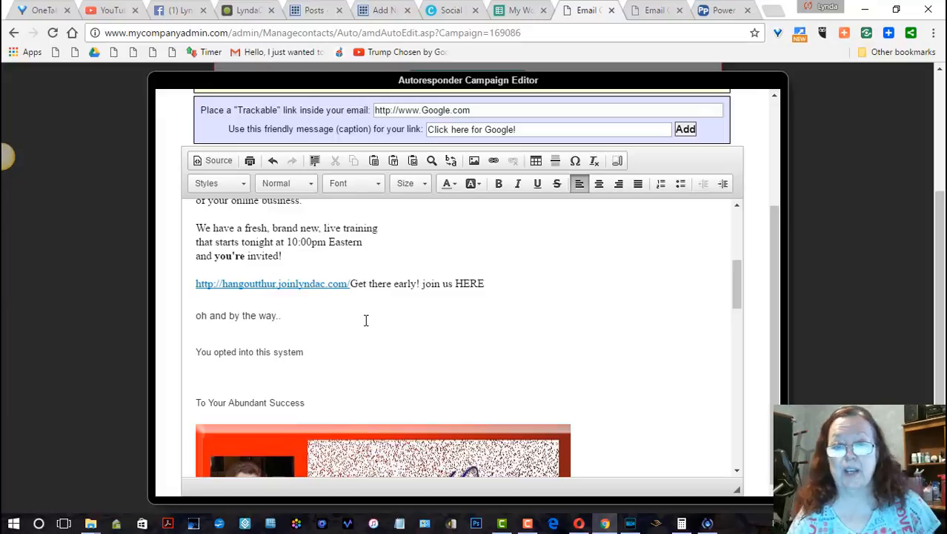
{"action": "type", "text": "that I use"}
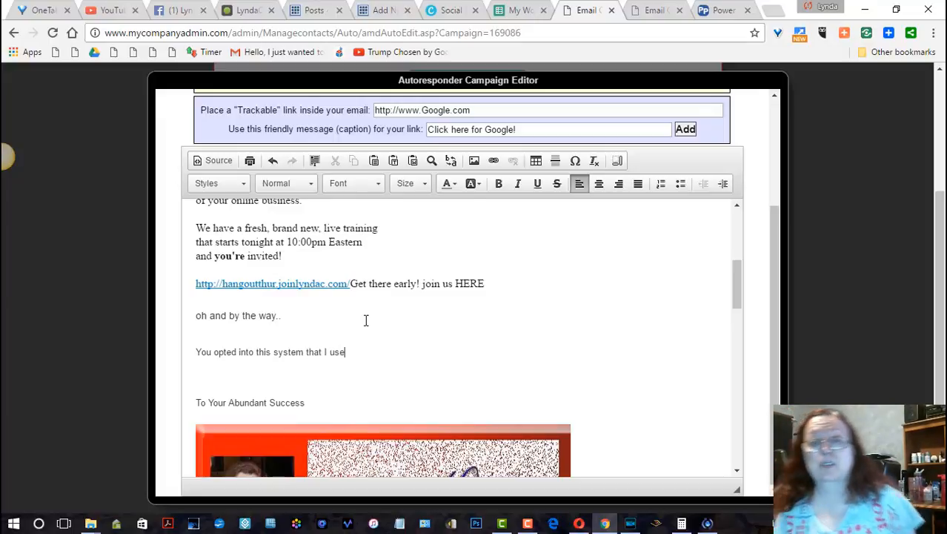
{"action": "type", "text": " daily"}
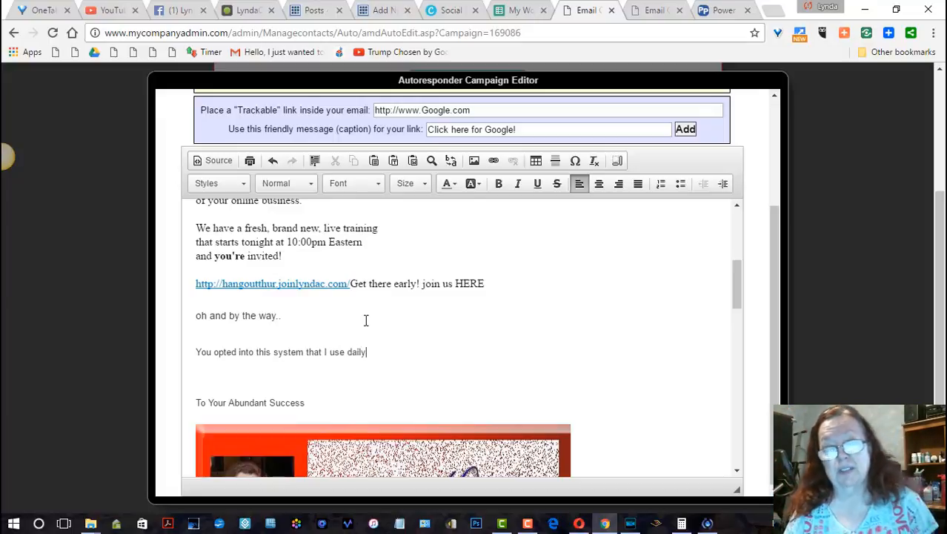
{"action": "type", "text": " a"}
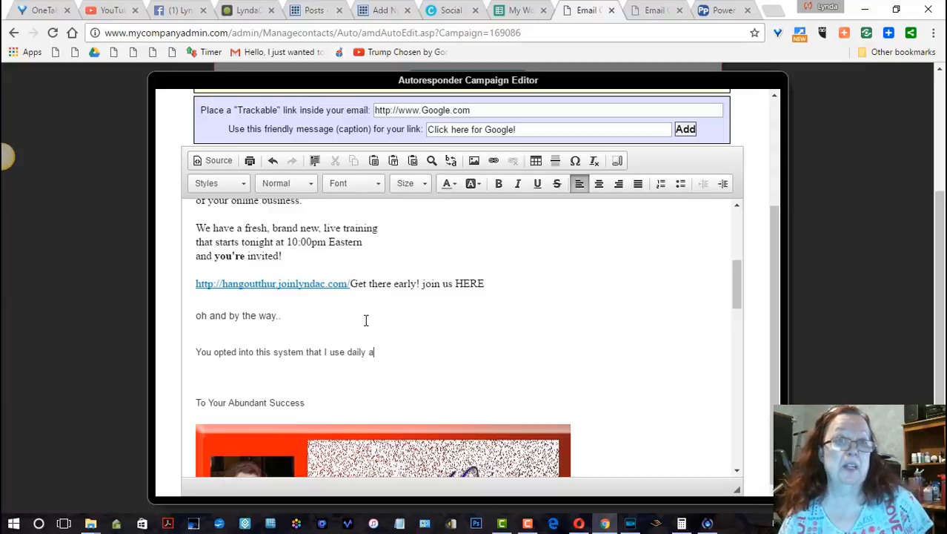
{"action": "type", "text": "nd that is "}
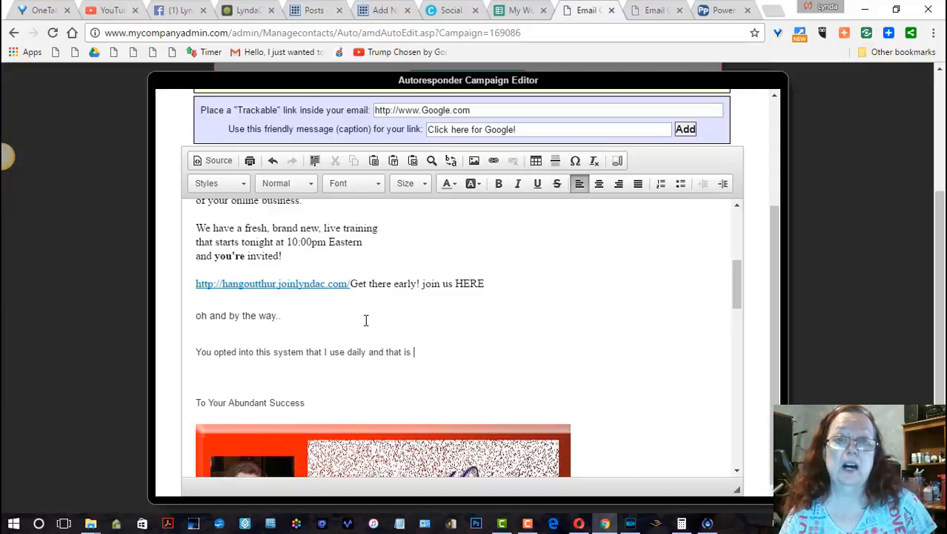
{"action": "type", "text": "where the tr"}
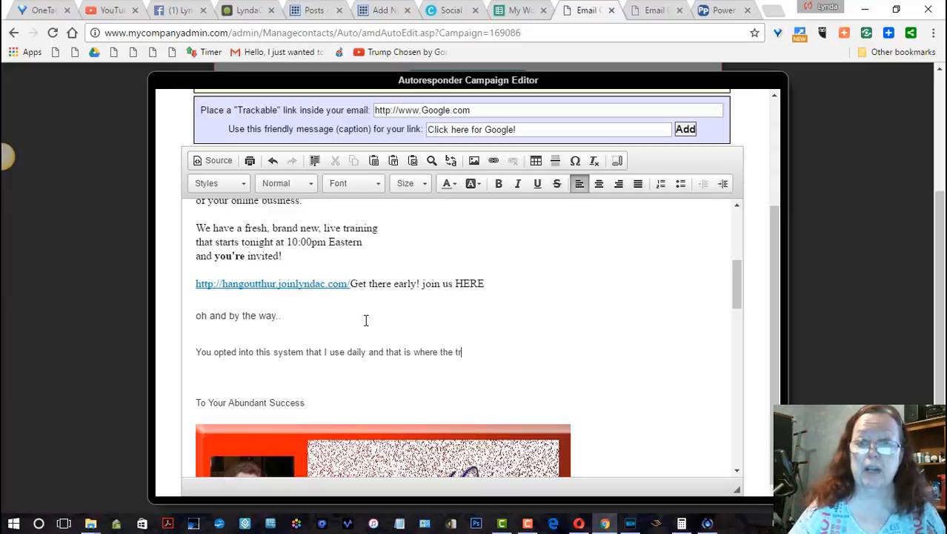
{"action": "type", "text": "aining"}
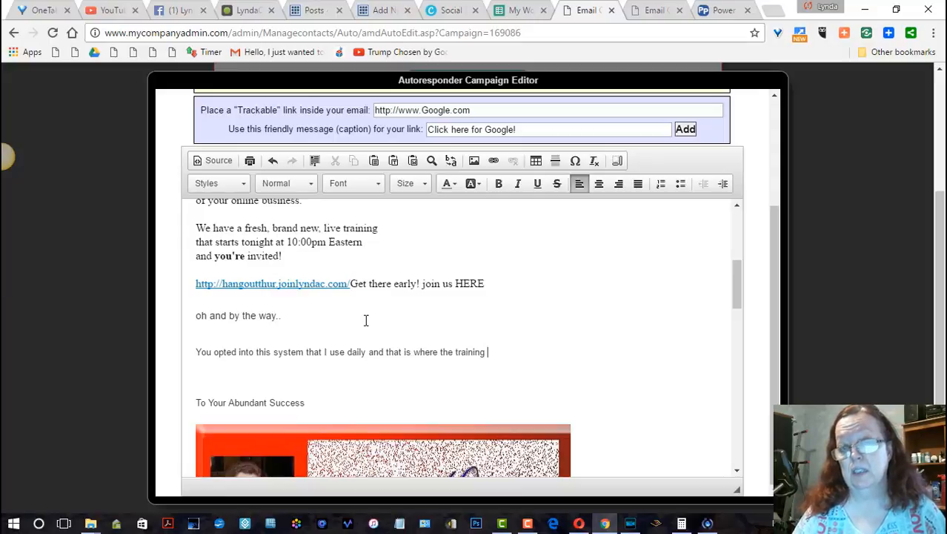
{"action": "type", "text": " is"}
{"action": "key", "text": "Return"}
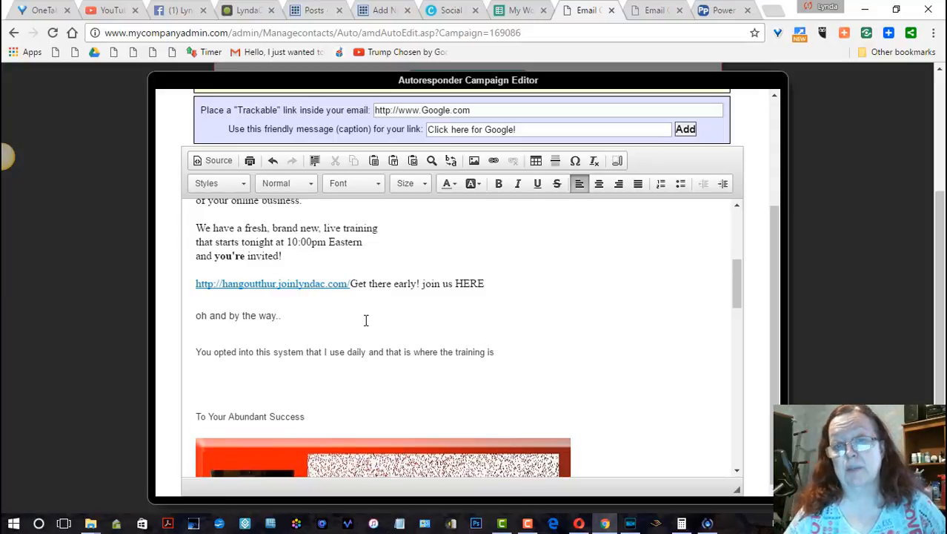
{"action": "type", "text": "coming fro"}
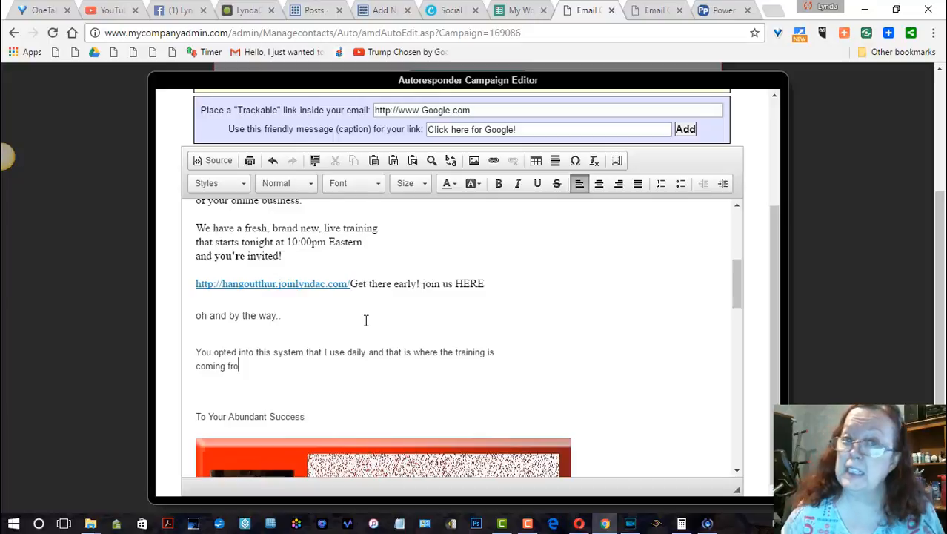
{"action": "type", "text": "m"}
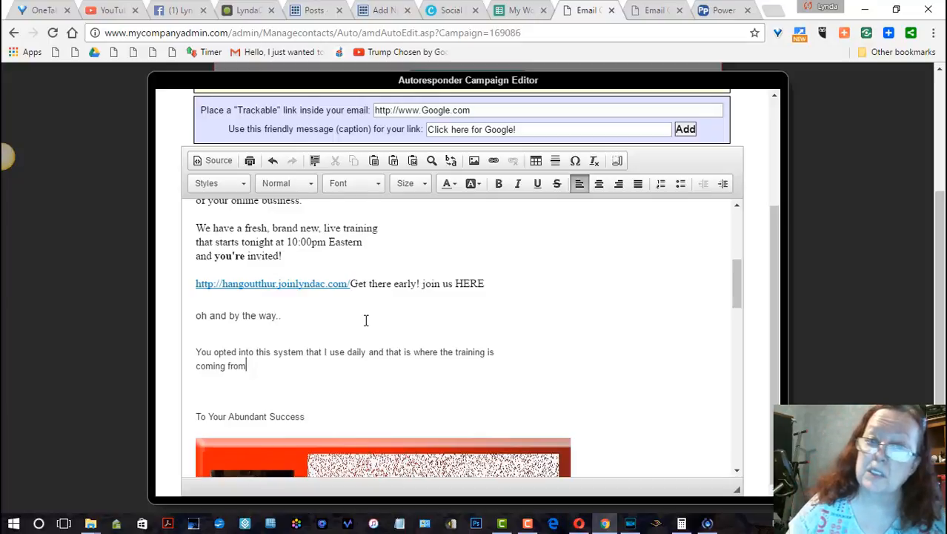
{"action": "key", "text": "Return"}
Add the separate lines "Cool huh?" and "Join me tonight at 10 pm" below the opt-in paragraph.
{"action": "type", "text": "C"}
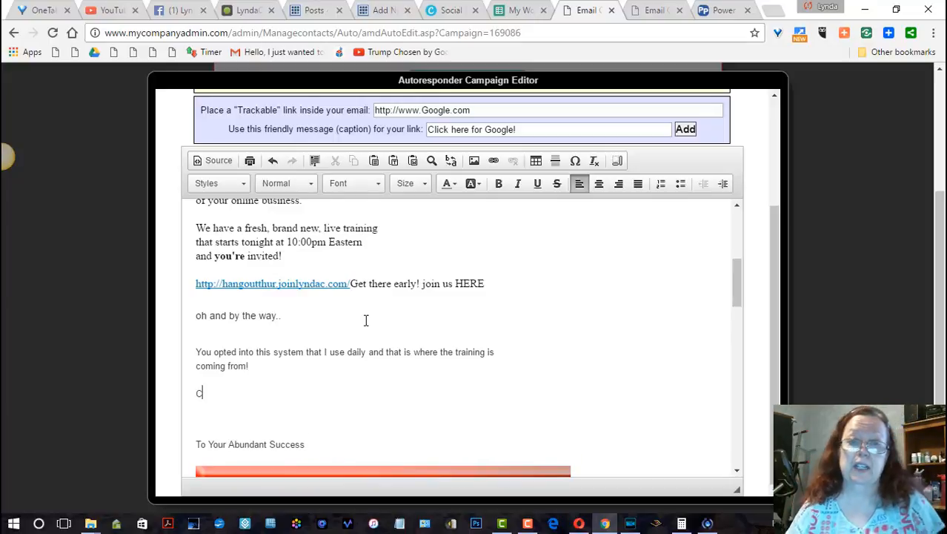
{"action": "type", "text": "ool "}
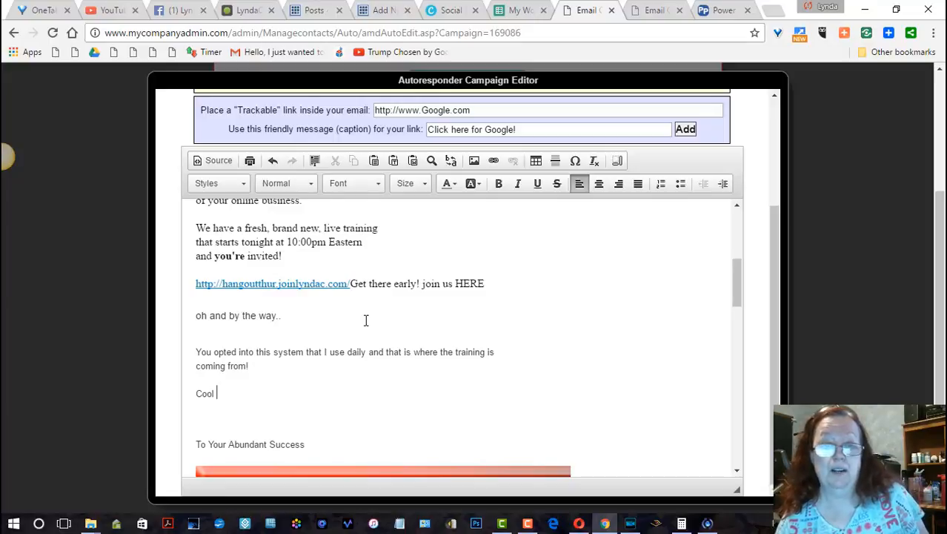
{"action": "type", "text": "hu"}
{"action": "type", "text": "?"}
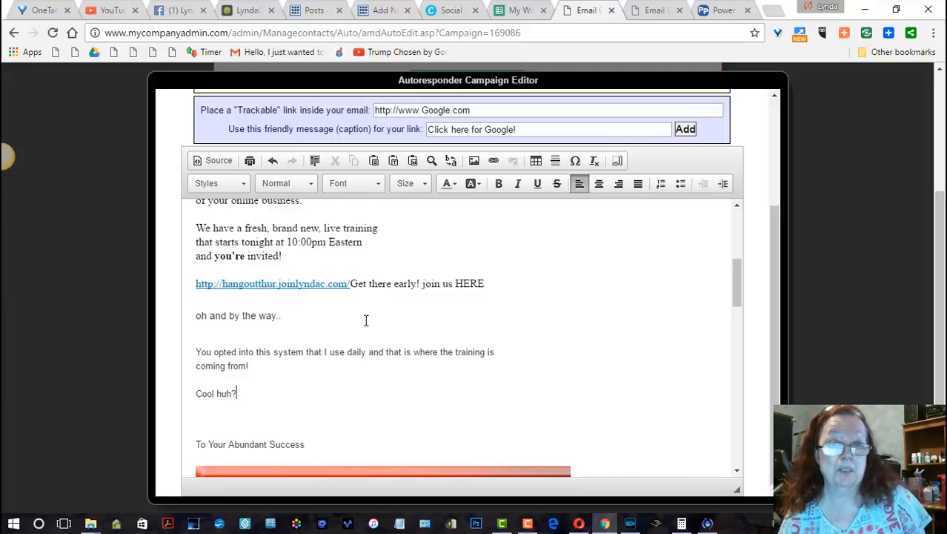
{"action": "key", "text": "Return"}
{"action": "key", "text": "Return"}
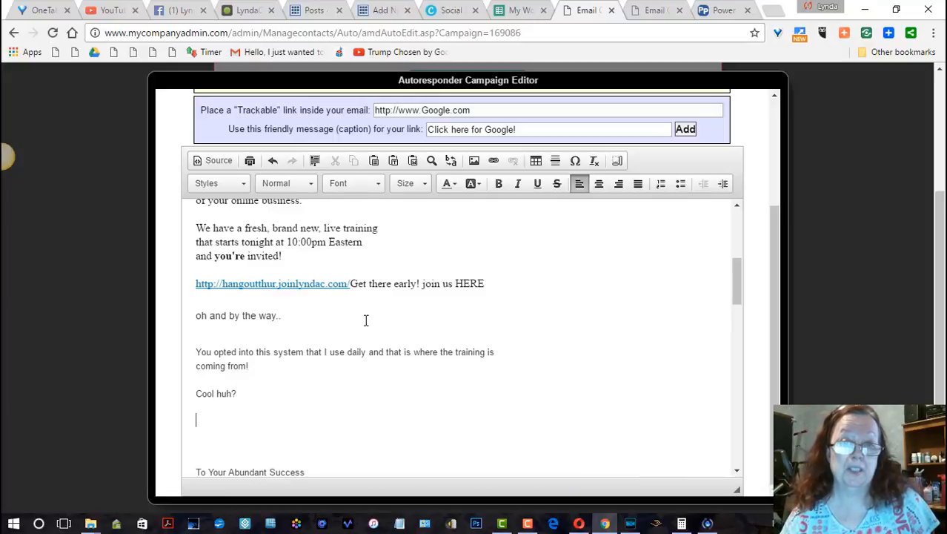
{"action": "type", "text": "Joi"}
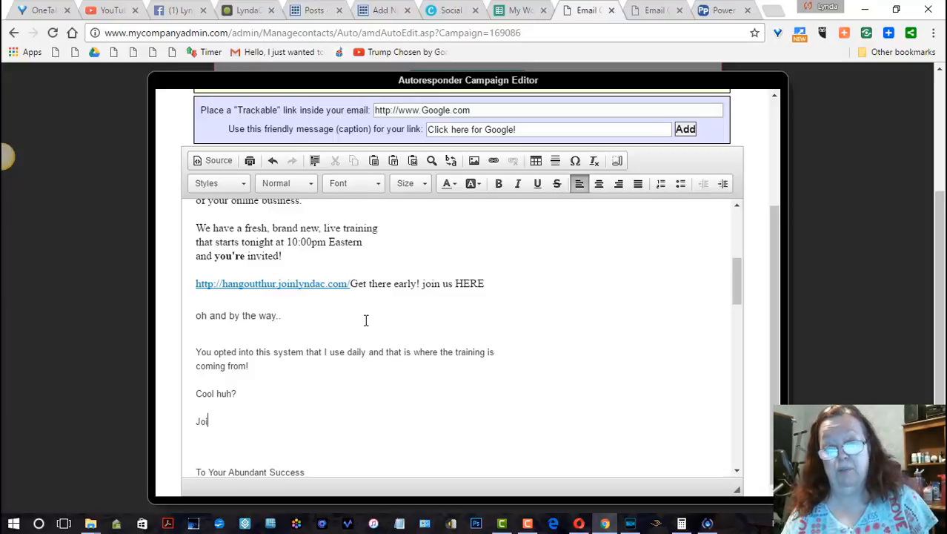
{"action": "type", "text": "n me ton"}
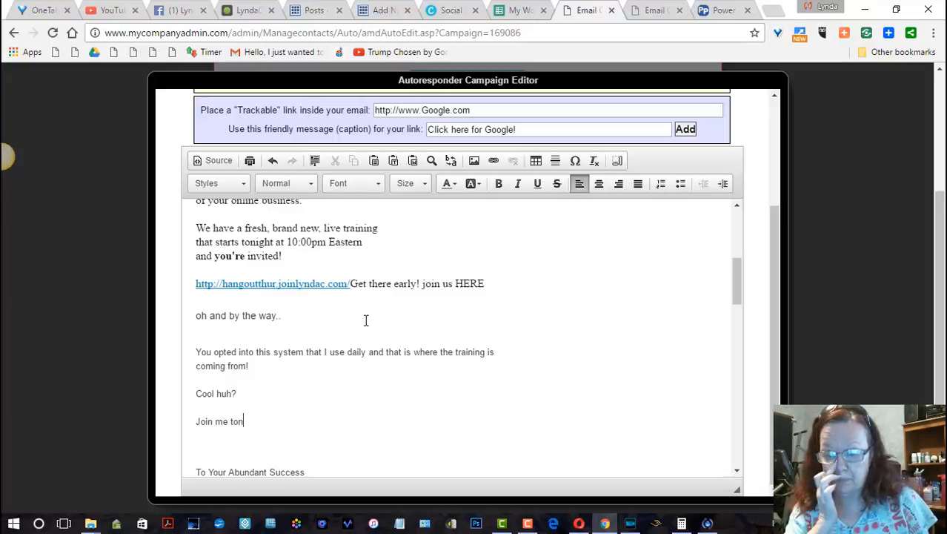
{"action": "type", "text": "ight at 1"}
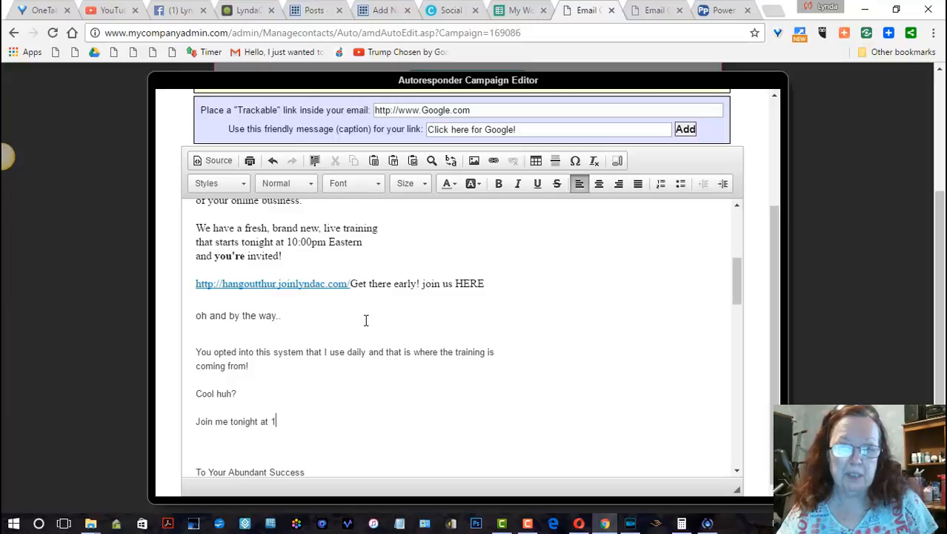
{"action": "type", "text": "0 pm"}
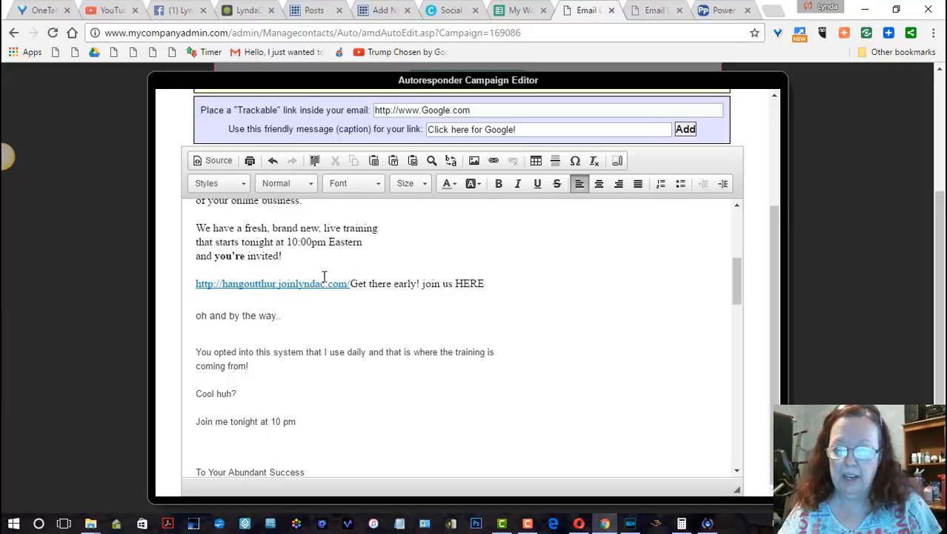
Delete the stray training page URL in front of "Get there early! join us HERE".
{"action": "left_click_drag", "start_coordinate": [349, 284], "coordinate": [197, 283]}
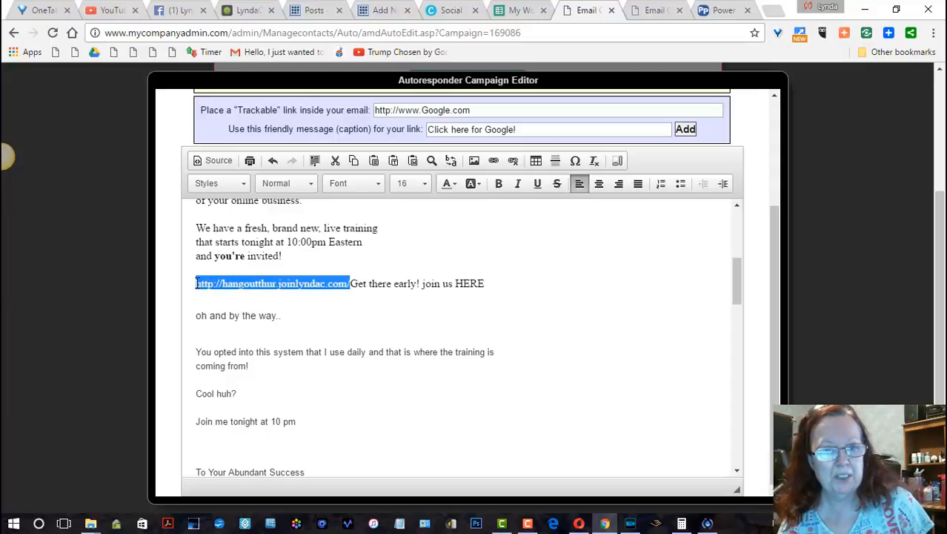
{"action": "key", "text": "Delete"}
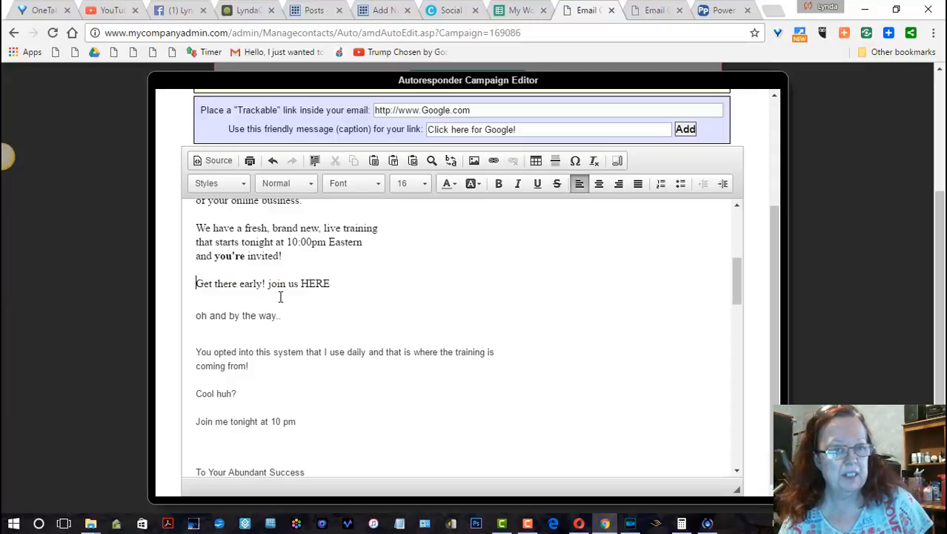
{"action": "left_click_drag", "start_coordinate": [335, 285], "coordinate": [301, 283]}
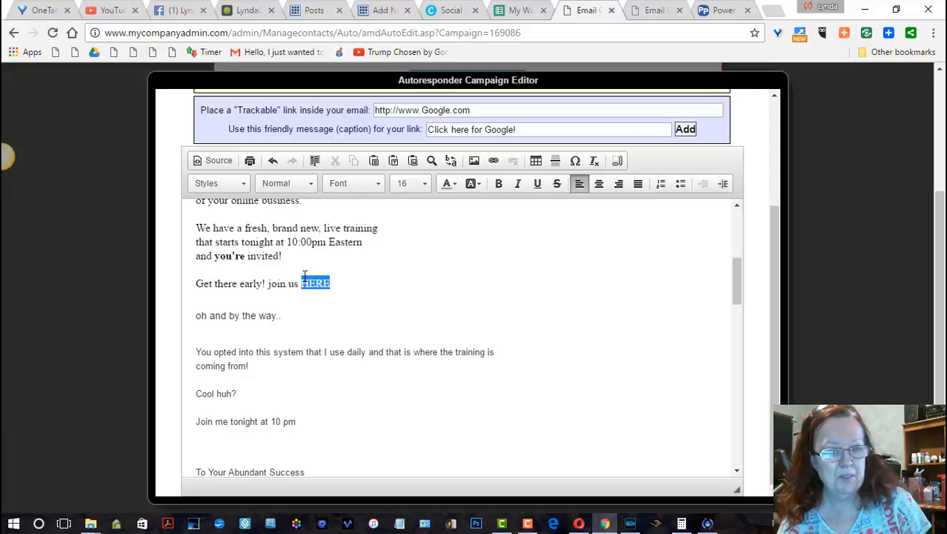
{"action": "left_click", "coordinate": [493, 162]}
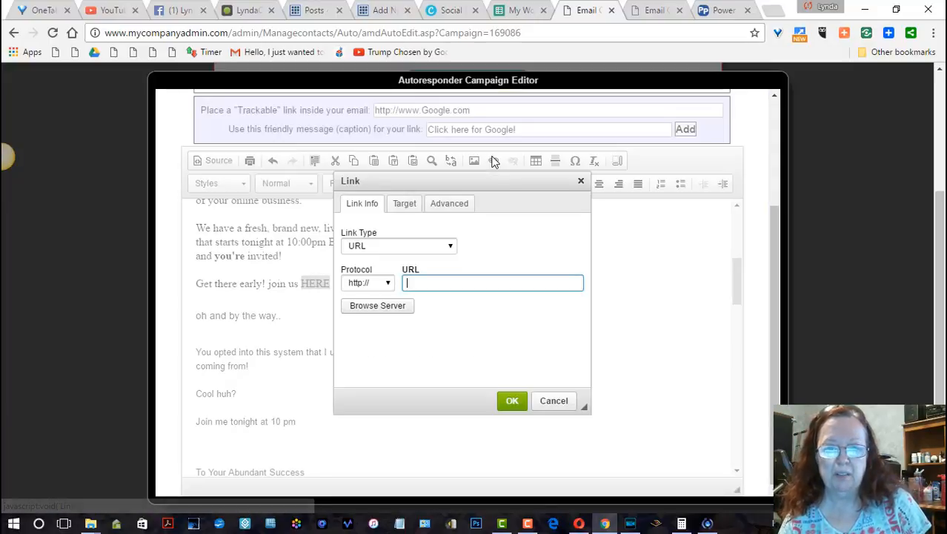
{"action": "type", "text": "hangoutthur.joinlyndac.com/"}
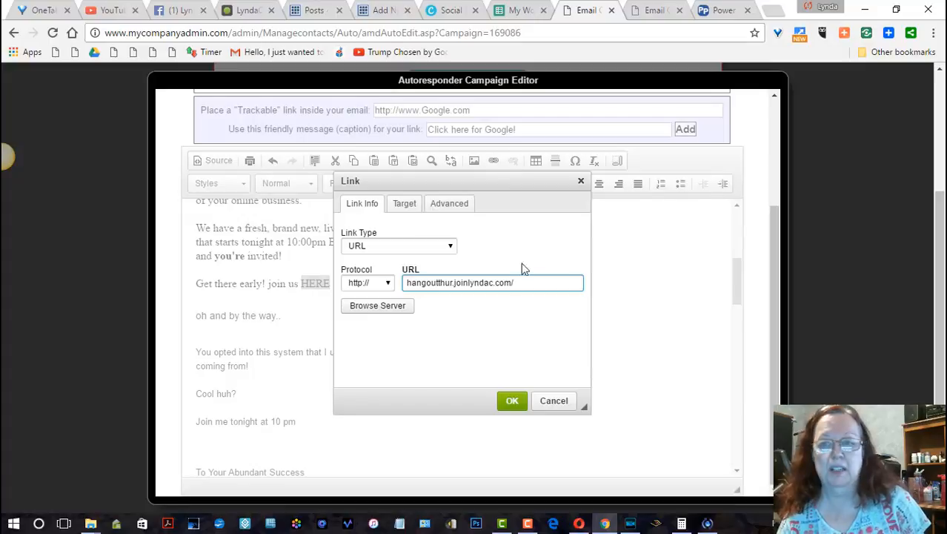
{"action": "left_click", "coordinate": [512, 401]}
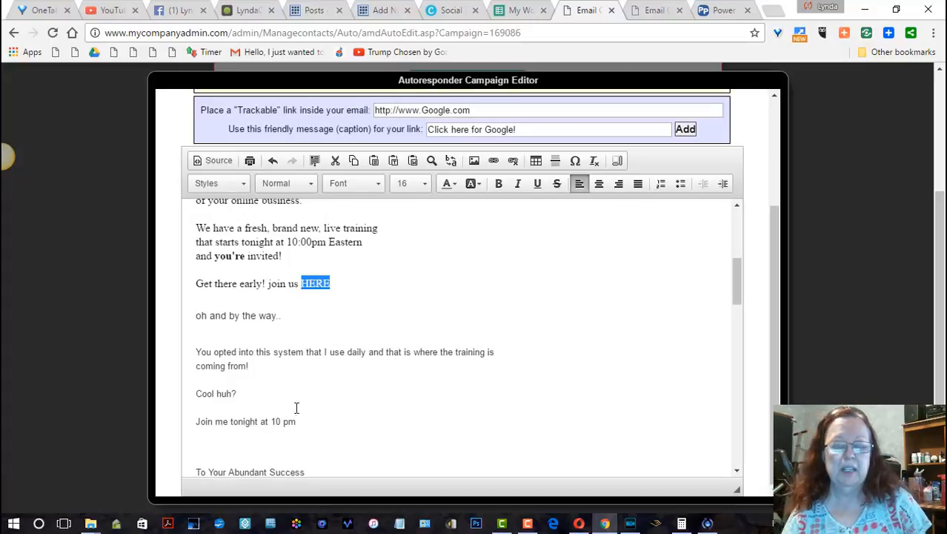
{"action": "left_click_drag", "start_coordinate": [300, 421], "coordinate": [193, 424]}
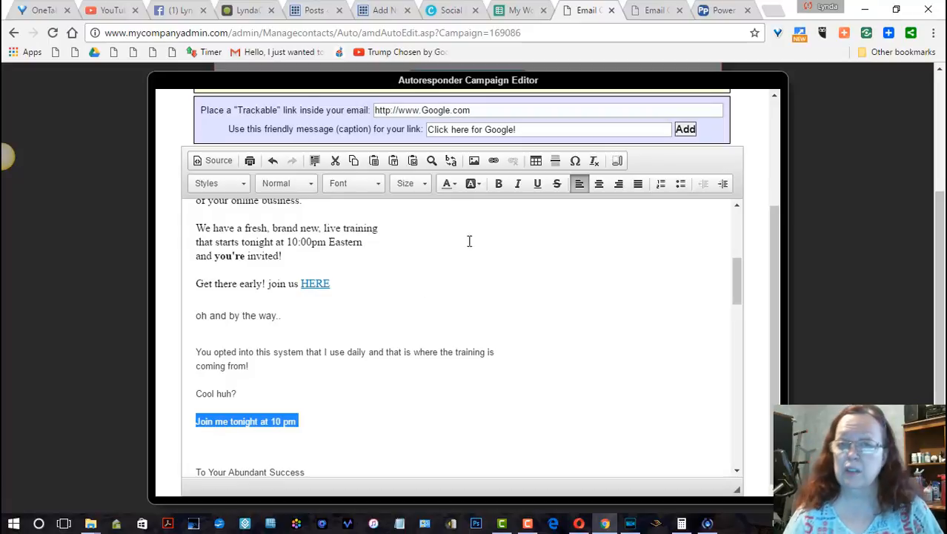
{"action": "left_click", "coordinate": [495, 161]}
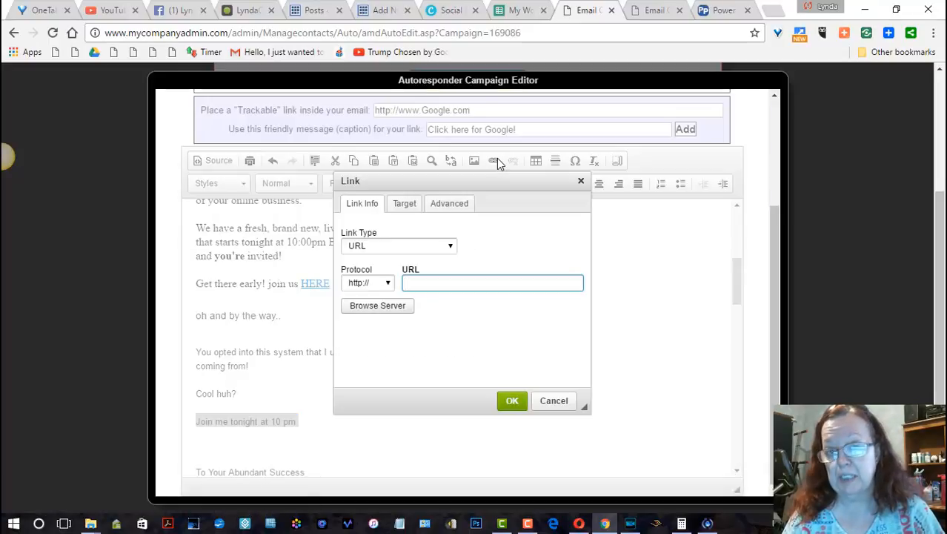
{"action": "type", "text": "hangoutthur.joinlyndac.com/"}
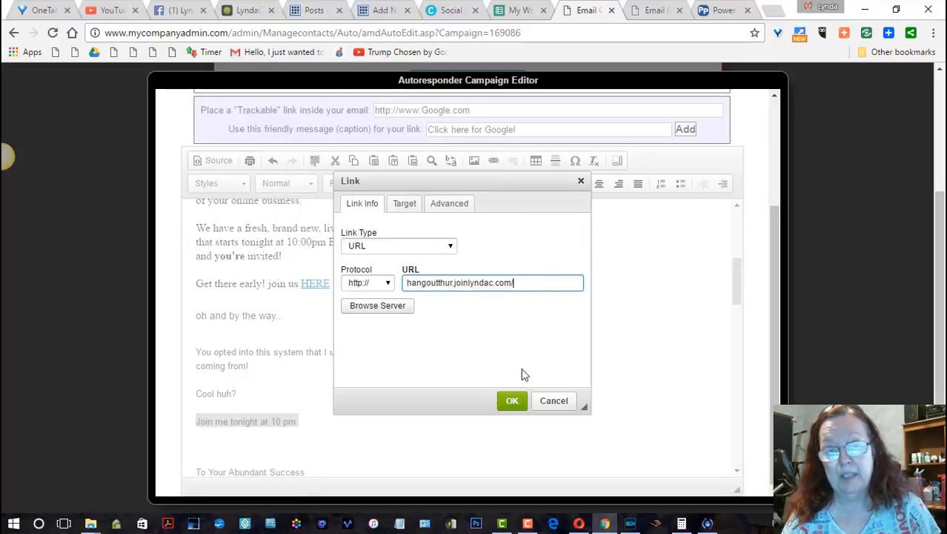
{"action": "left_click", "coordinate": [500, 403]}
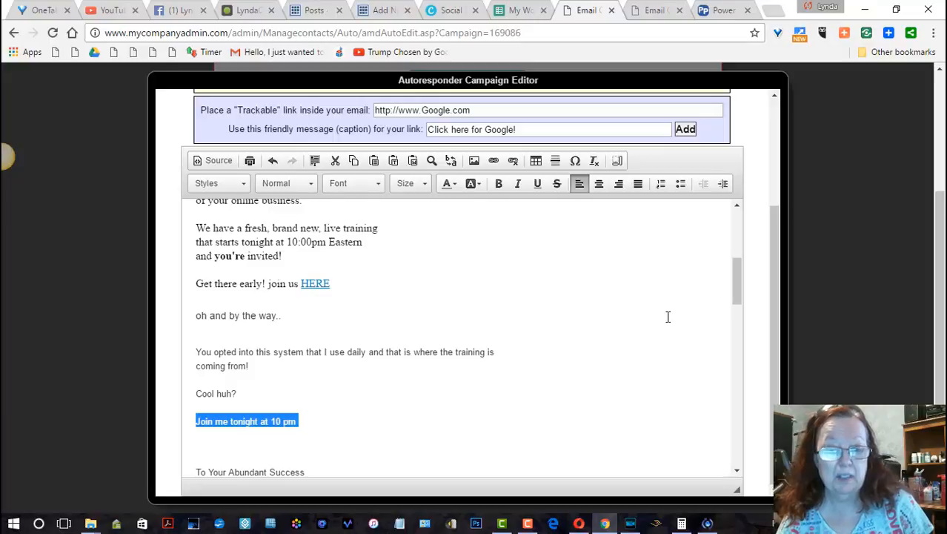
Remove a blank line between "Join me tonight at 10 pm" and the sign-off, and save the email's changes.
{"action": "left_click_drag", "start_coordinate": [738, 279], "coordinate": [738, 296]}
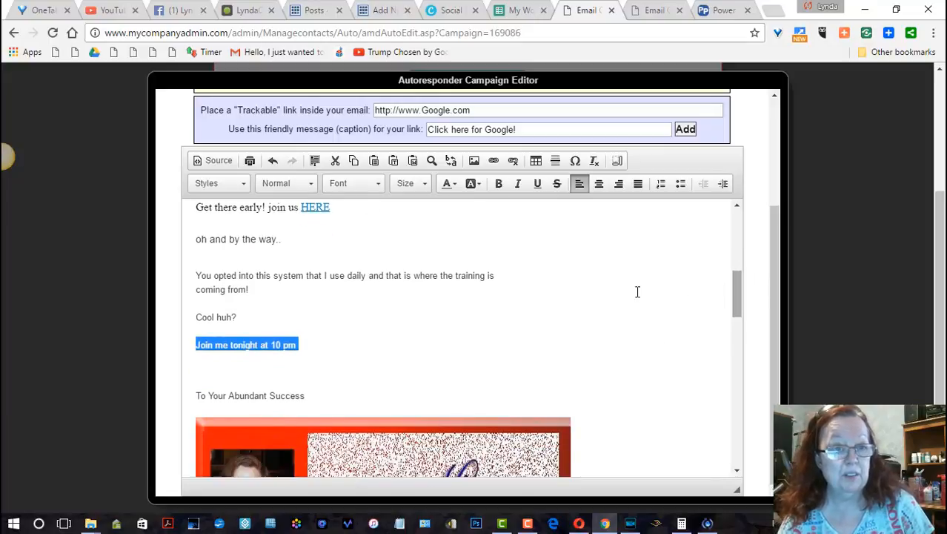
{"action": "left_click", "coordinate": [243, 370]}
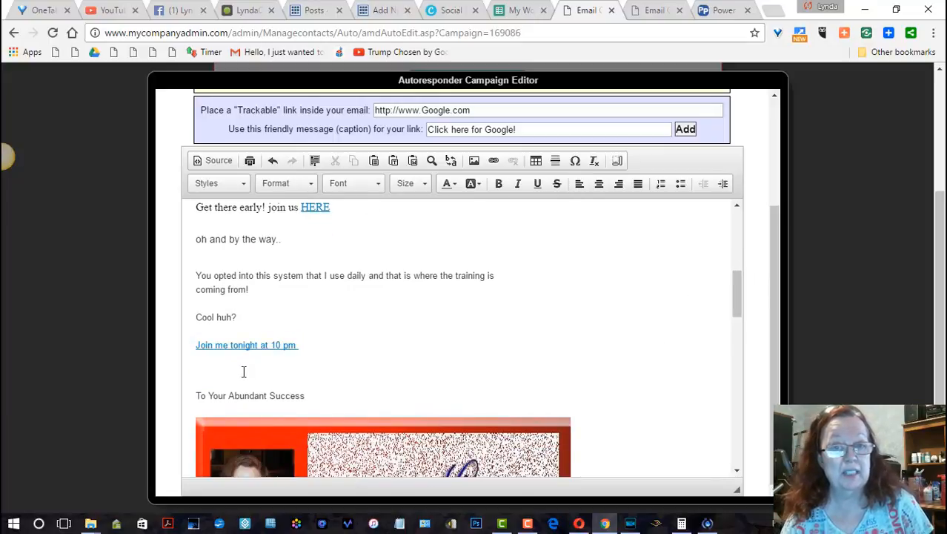
{"action": "key", "text": "BackSpace"}
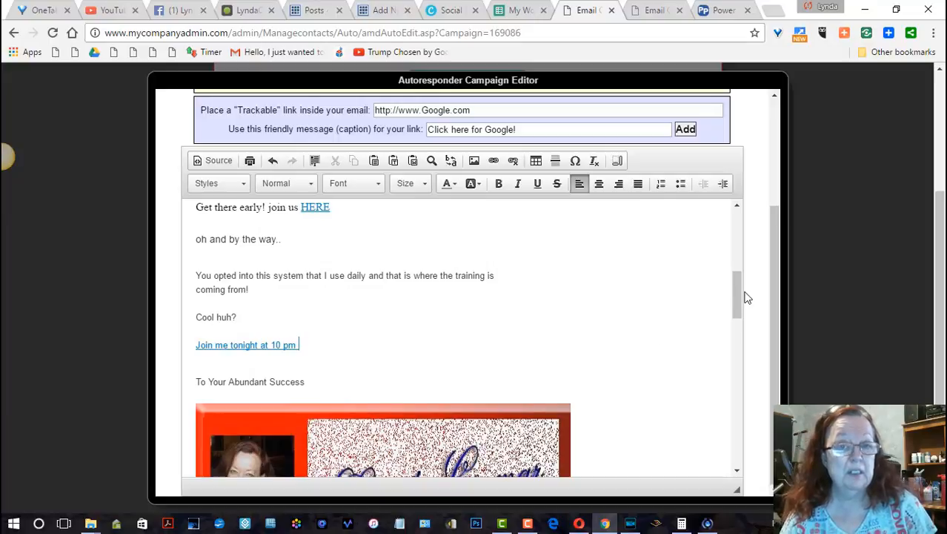
{"action": "scroll", "coordinate": [781, 291], "scroll_direction": "up", "scroll_amount": 3}
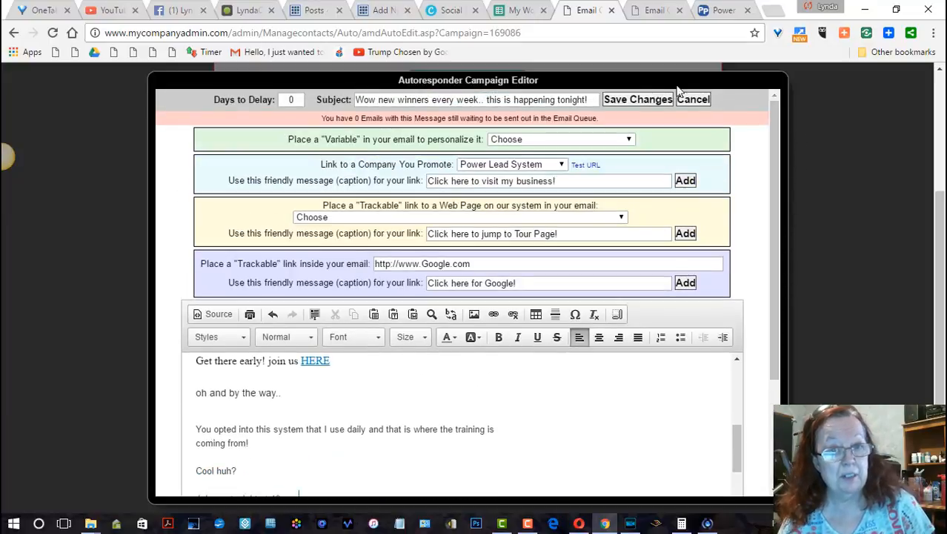
{"action": "left_click", "coordinate": [632, 100]}
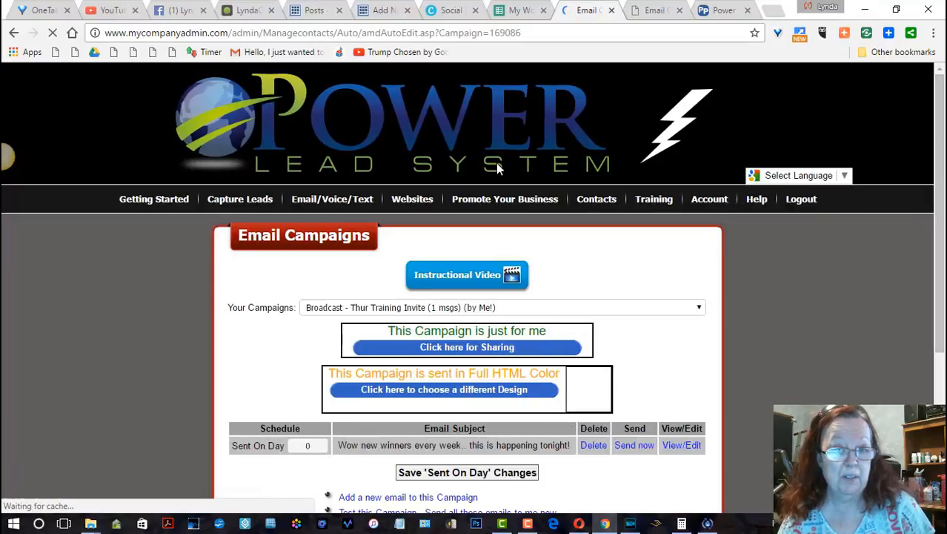
Open the page for sending email campaigns to contacts and choose "Broadcast - Thur Training Invite" as the campaign to send.
{"action": "mouse_move", "coordinate": [325, 214]}
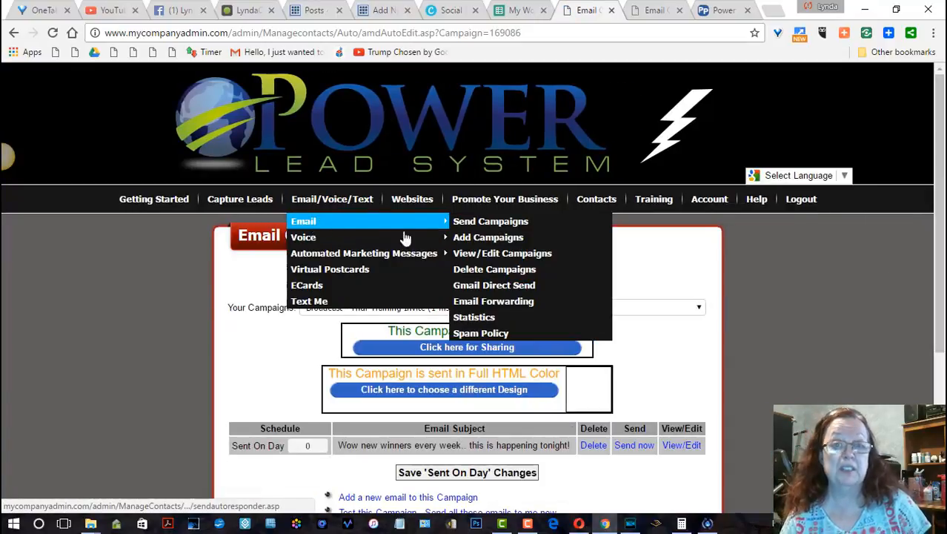
{"action": "left_click", "coordinate": [474, 222]}
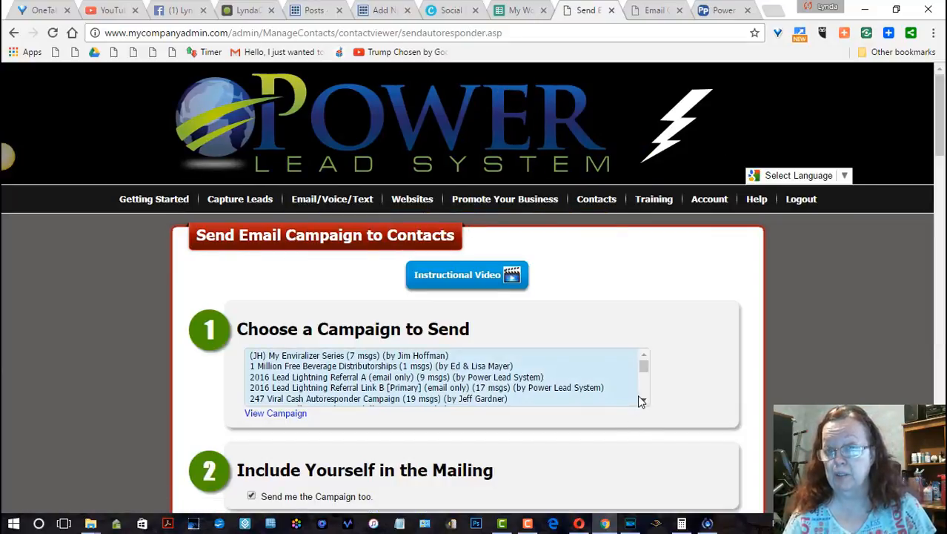
{"action": "left_click", "coordinate": [644, 402]}
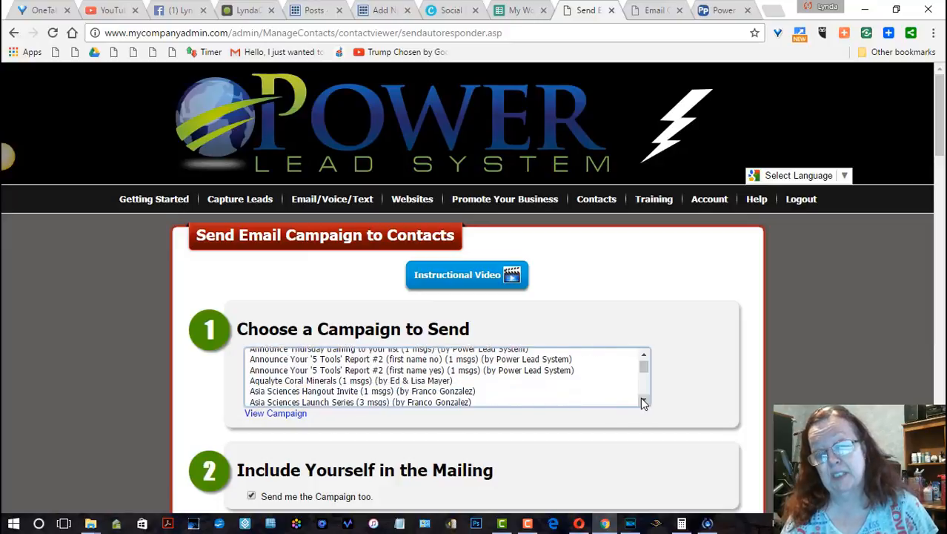
{"action": "left_click_drag", "start_coordinate": [643, 402], "coordinate": [644, 401]}
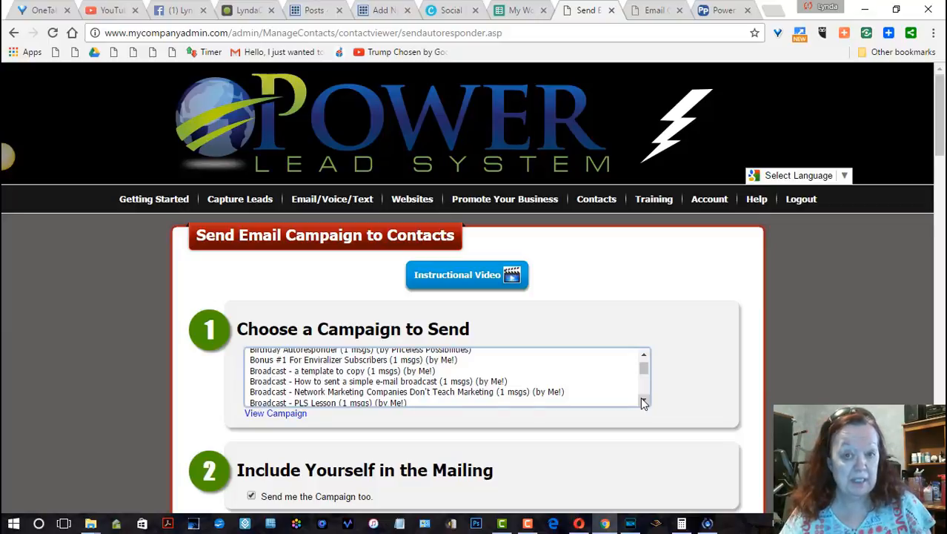
{"action": "left_click", "coordinate": [643, 402]}
{"action": "left_click", "coordinate": [644, 401]}
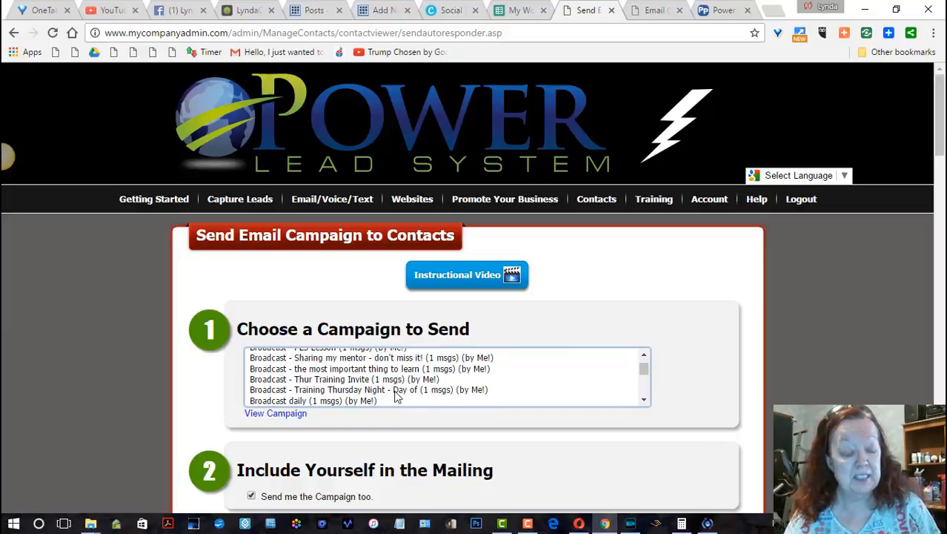
{"action": "left_click", "coordinate": [643, 356]}
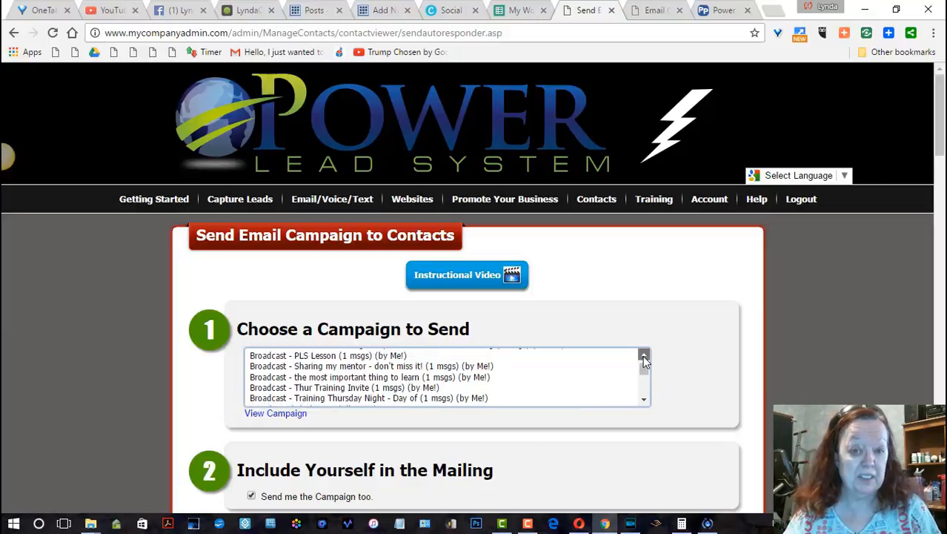
{"action": "left_click", "coordinate": [643, 356]}
{"action": "left_click", "coordinate": [643, 357]}
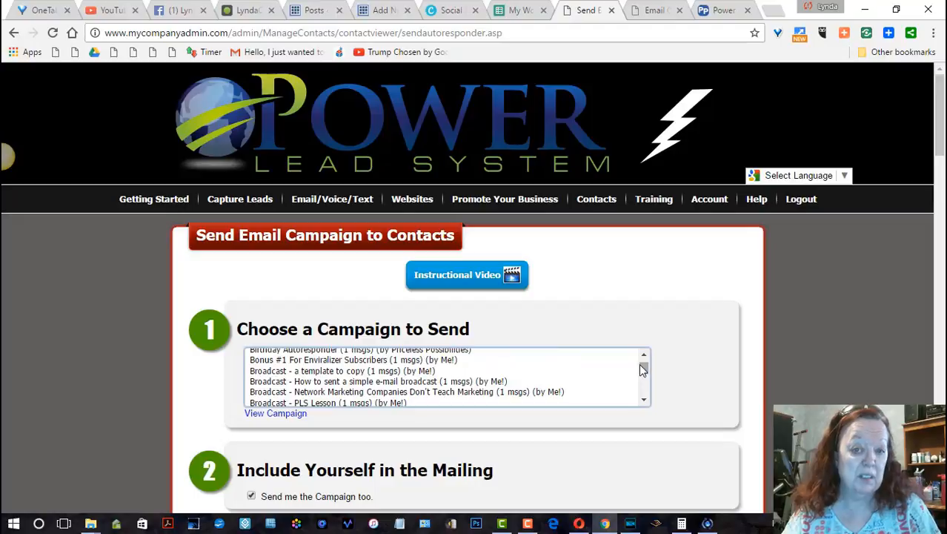
{"action": "left_click_drag", "start_coordinate": [645, 367], "coordinate": [645, 370]}
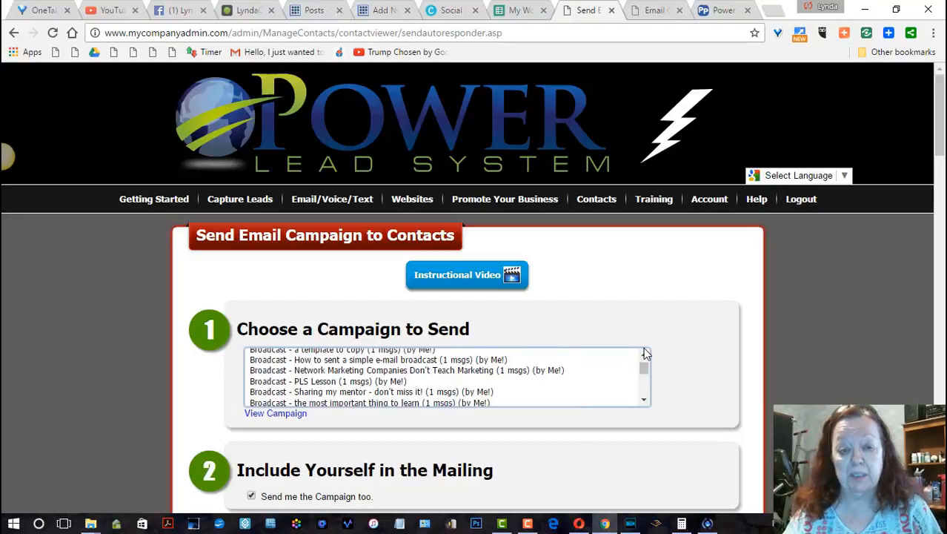
{"action": "left_click", "coordinate": [643, 355]}
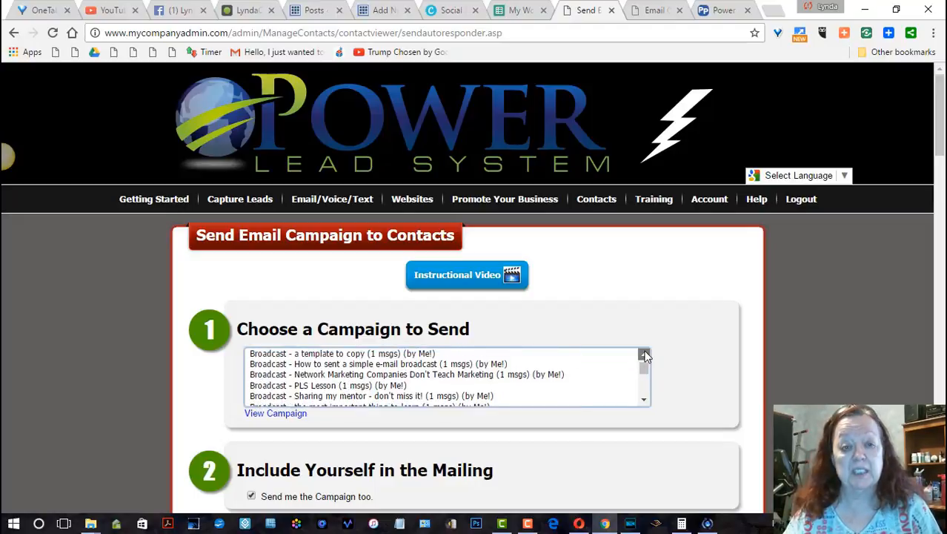
{"action": "left_click", "coordinate": [643, 401]}
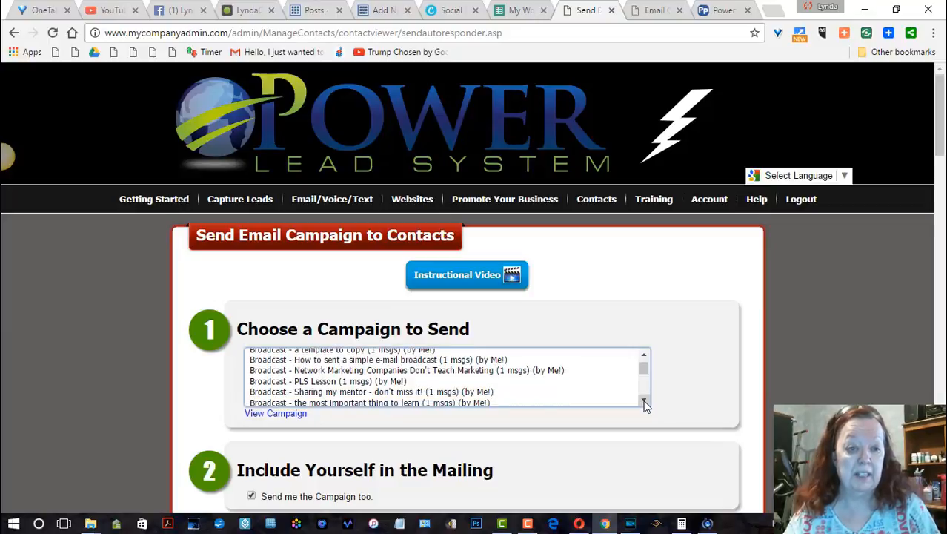
{"action": "left_click", "coordinate": [644, 401]}
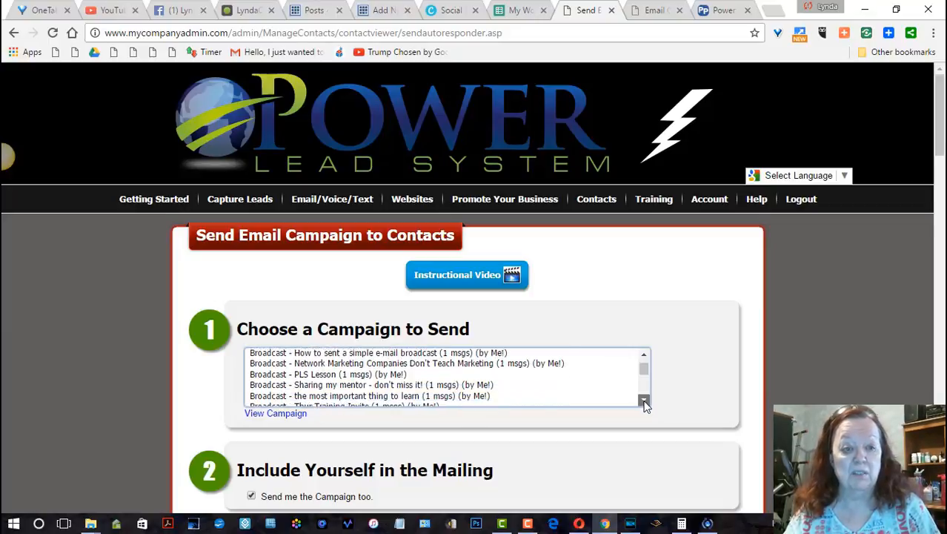
{"action": "left_click", "coordinate": [643, 401]}
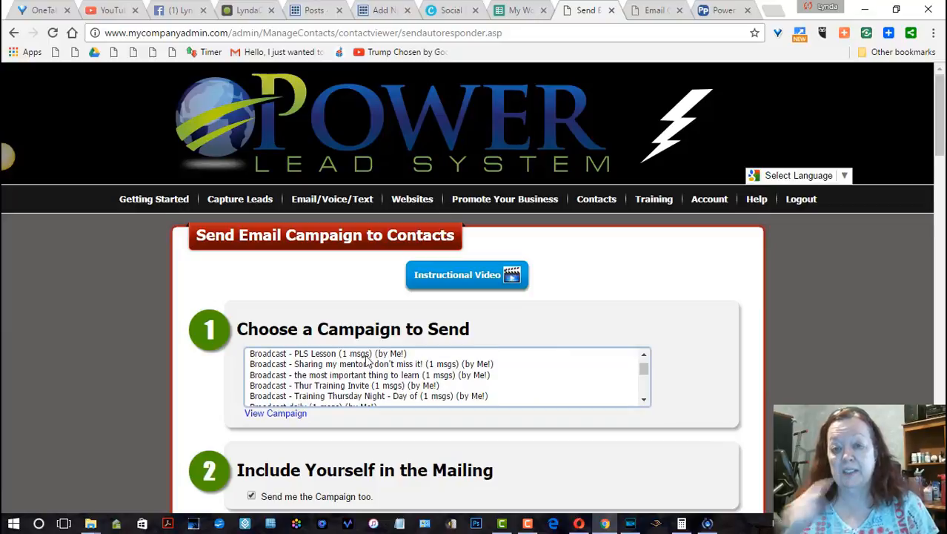
{"action": "left_click", "coordinate": [347, 386]}
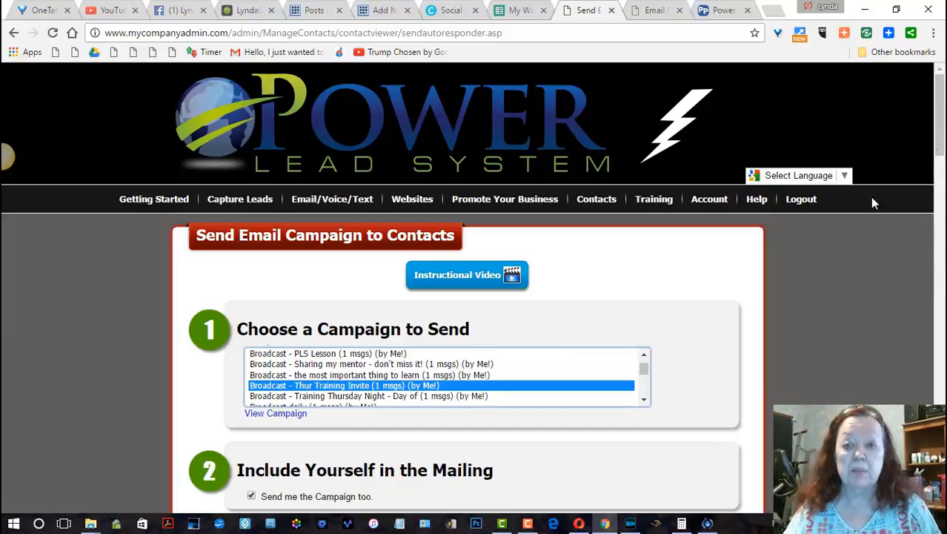
Select all contact groups as recipients of the campaign and continue to choosing the send date.
{"action": "left_click_drag", "start_coordinate": [940, 150], "coordinate": [940, 211]}
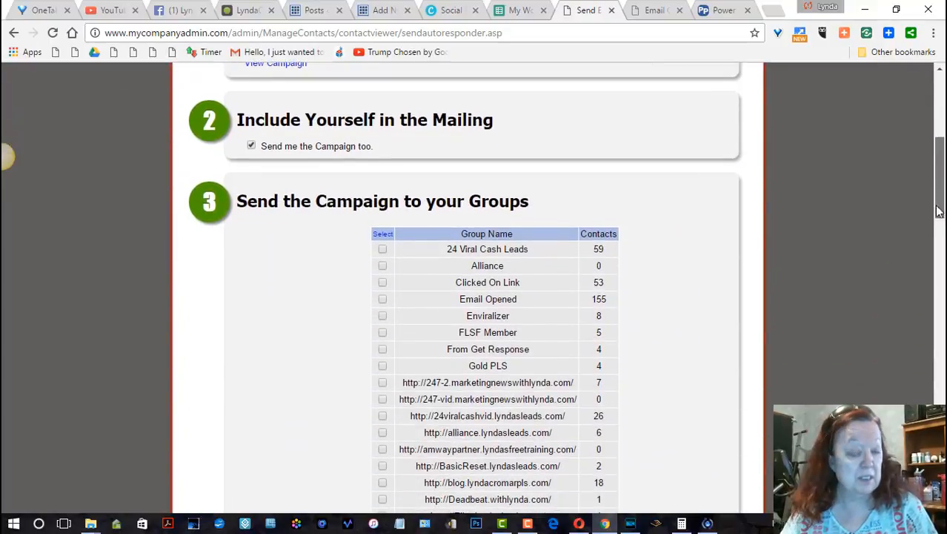
{"action": "left_click", "coordinate": [379, 235]}
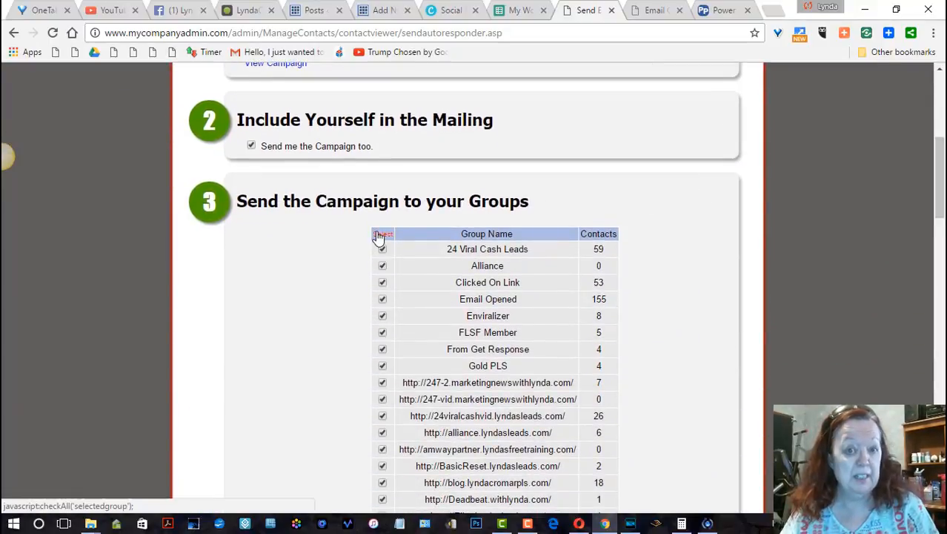
{"action": "left_click_drag", "start_coordinate": [939, 203], "coordinate": [940, 164]}
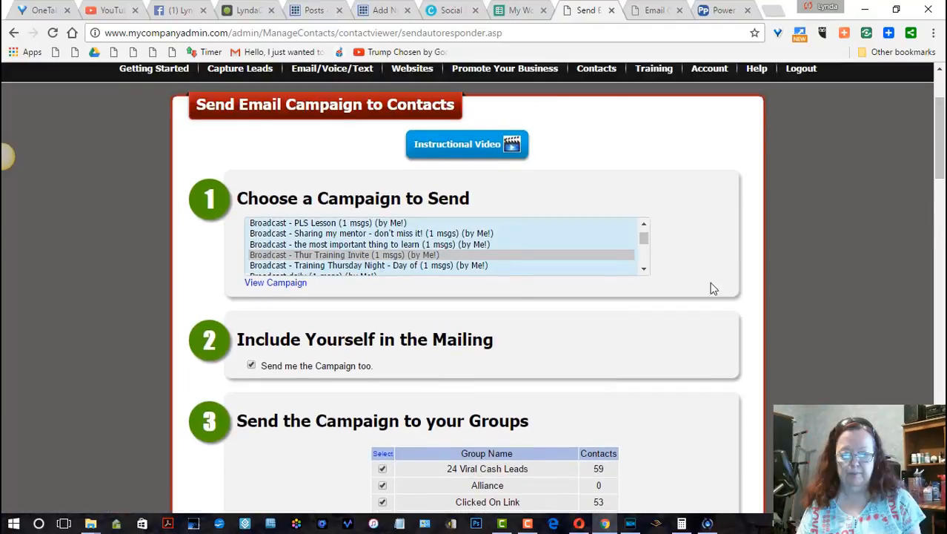
{"action": "left_click_drag", "start_coordinate": [939, 140], "coordinate": [870, 453]}
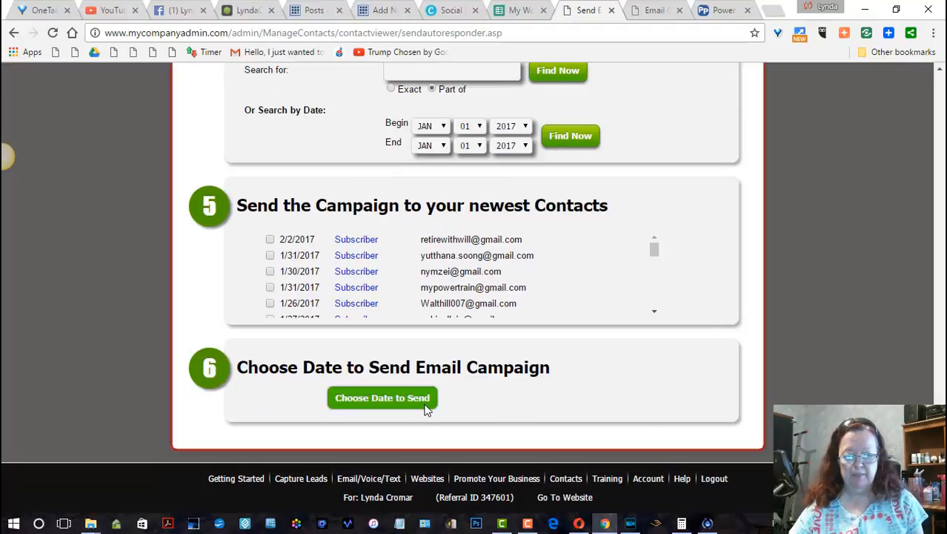
{"action": "left_click", "coordinate": [382, 398]}
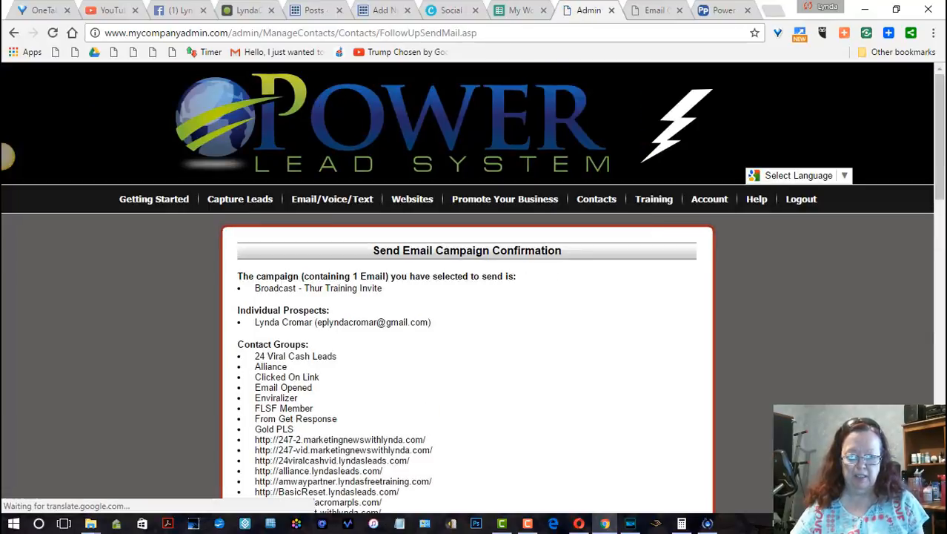
Agree to the Priceless Possibilities spam policies and send the campaign to the selected contacts.
{"action": "left_click_drag", "start_coordinate": [939, 127], "coordinate": [908, 404]}
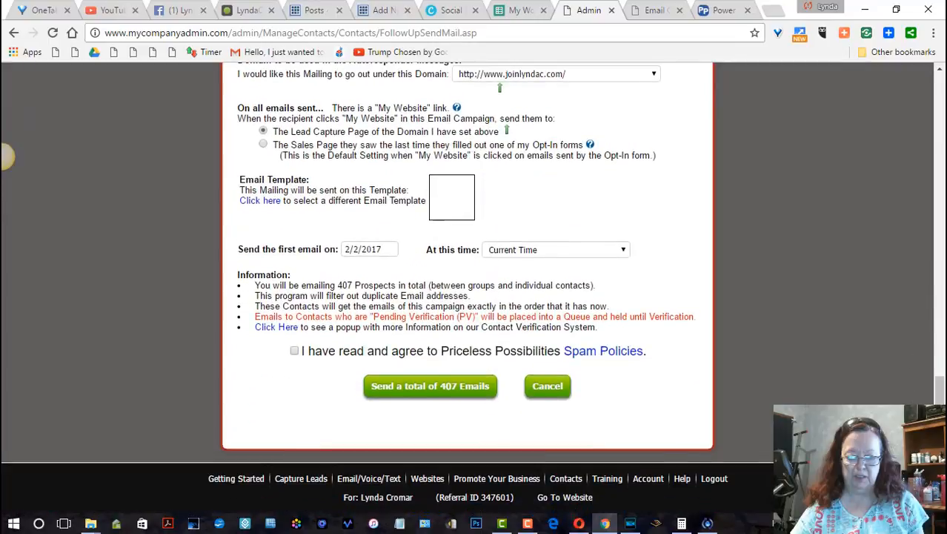
{"action": "left_click", "coordinate": [294, 352]}
{"action": "left_click", "coordinate": [440, 385]}
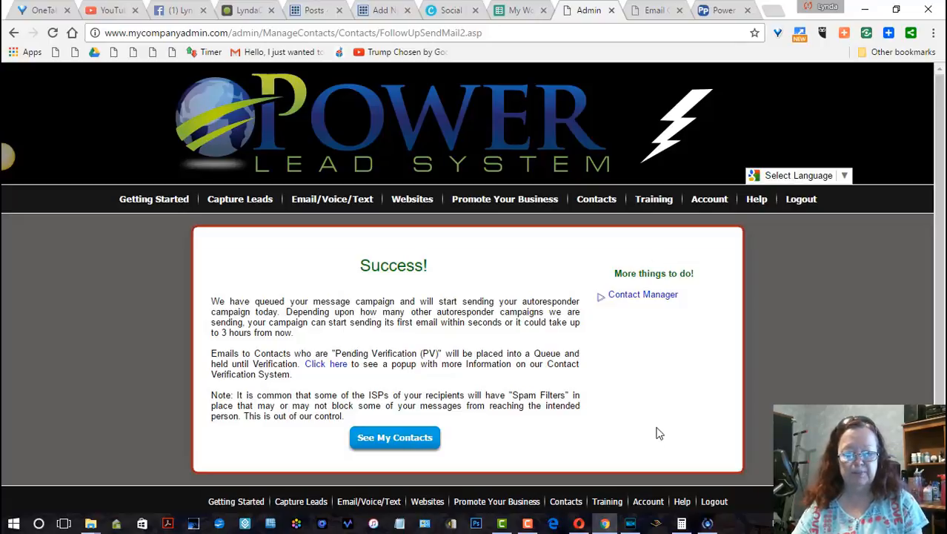
{"action": "left_click", "coordinate": [531, 525]}
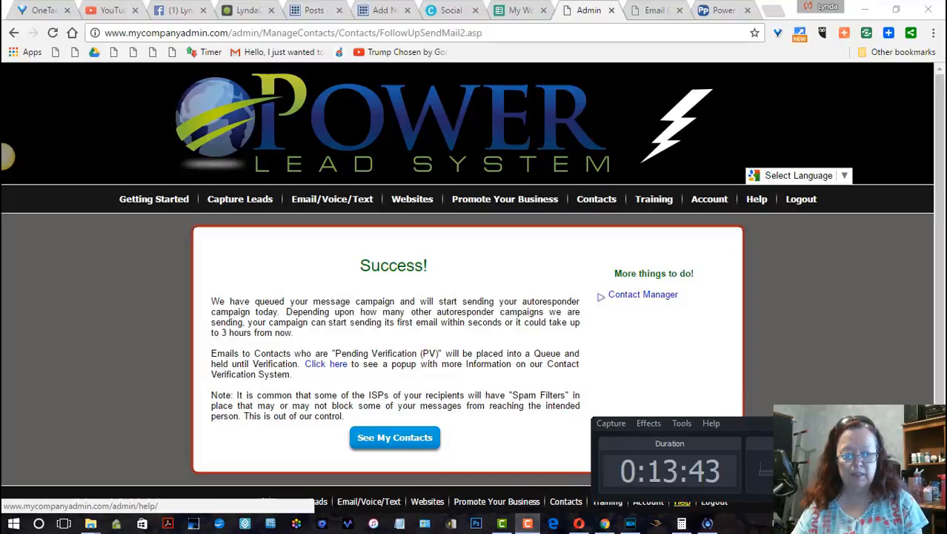